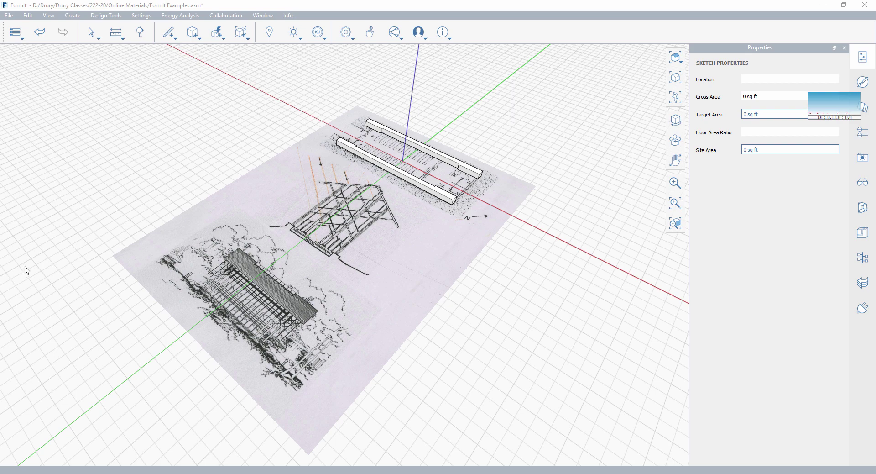
Inspect the plan, section and perspective drawings on the ground plane, along with the two walls modeled over the plan
right_drag(429, 287, 415, 276)
right_drag(477, 308, 470, 302)
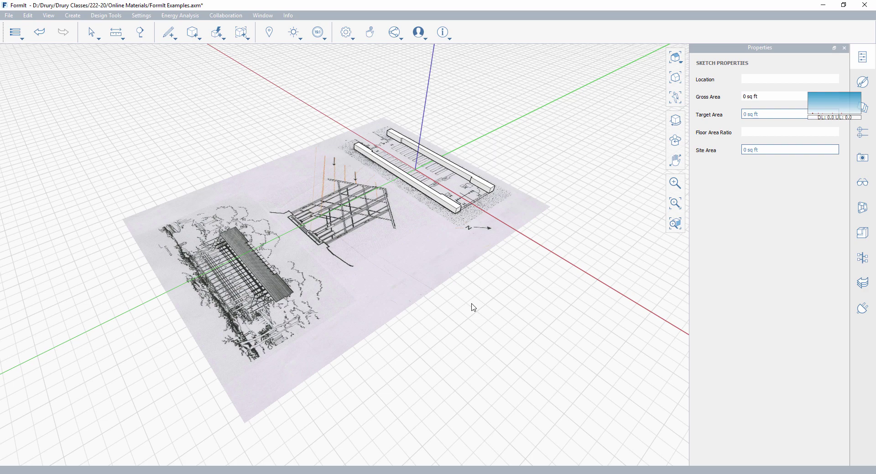
middle_drag(448, 293, 375, 304)
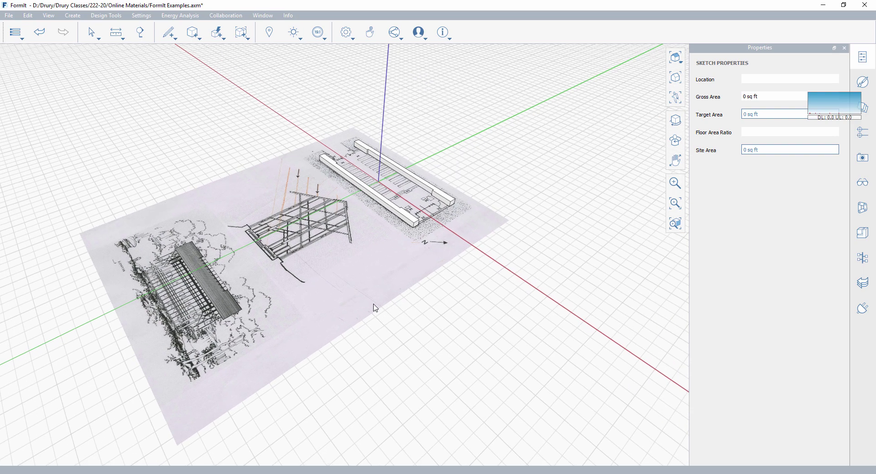
scroll(389, 274, up, 1)
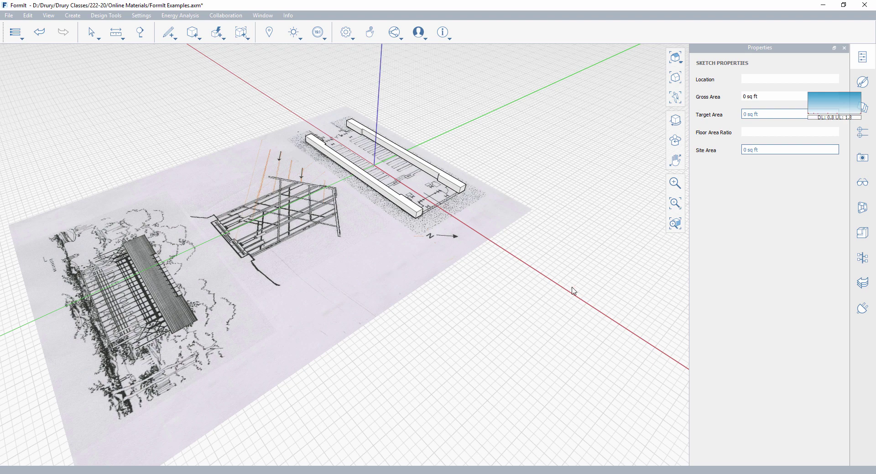
middle_drag(552, 291, 512, 275)
middle_drag(380, 254, 437, 270)
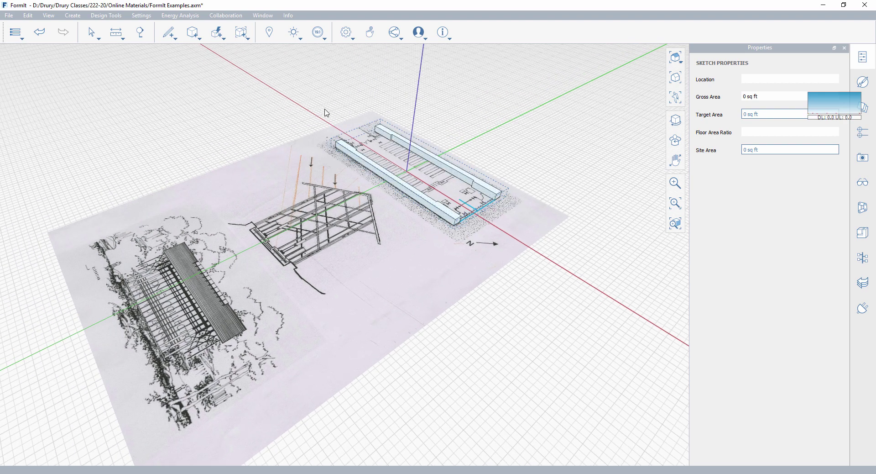
key(Escape)
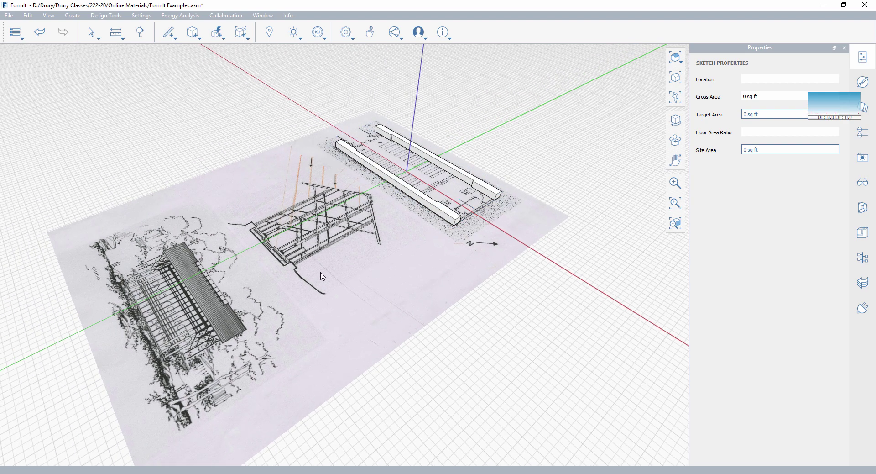
scroll(456, 237, down, 5)
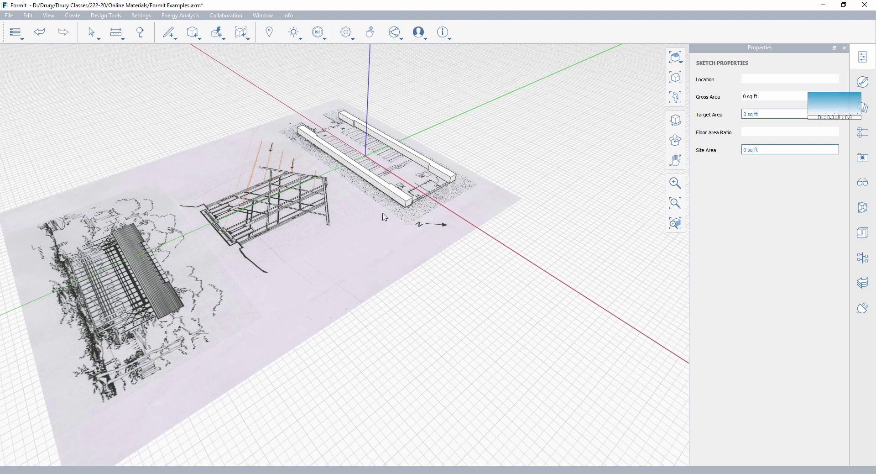
scroll(484, 247, down, 1)
middle_drag(484, 247, 456, 255)
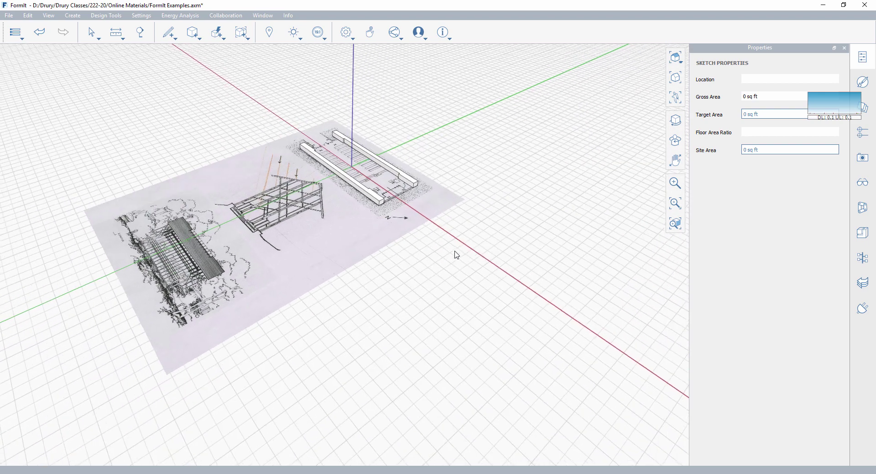
middle_drag(506, 233, 483, 237)
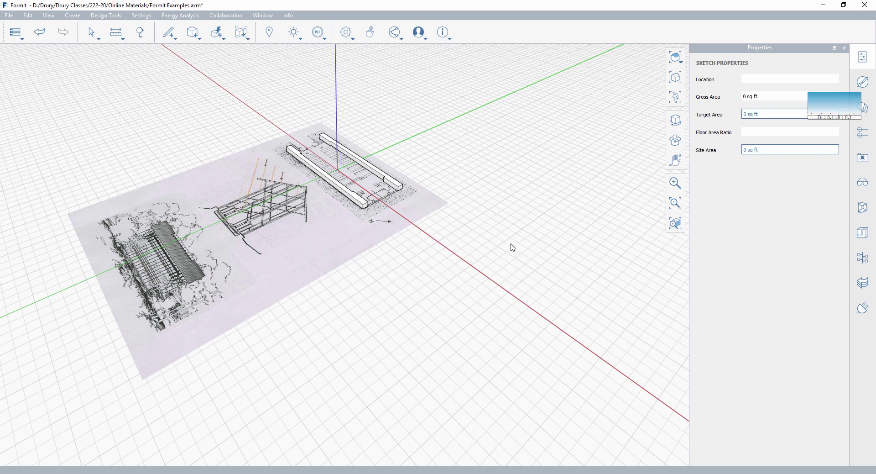
scroll(493, 251, up, 1)
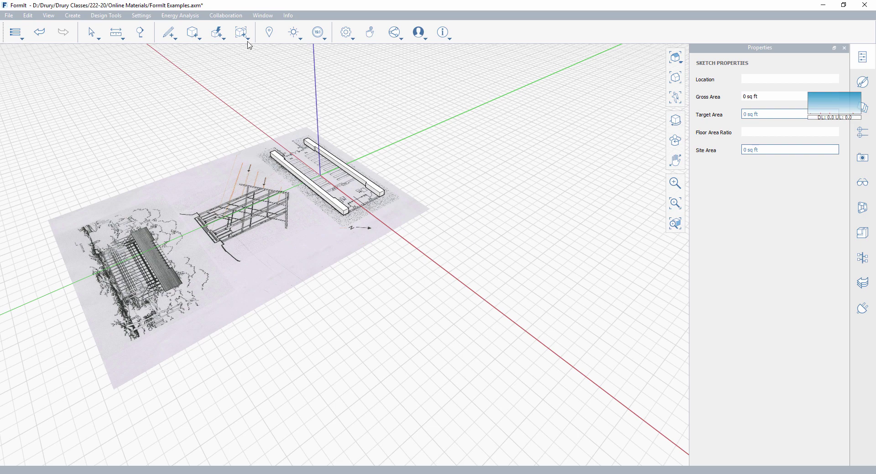
On the empty ground beside the drawings, draw a 65' line parallel to the green axis and a perpendicular 1' end edge
click(173, 41)
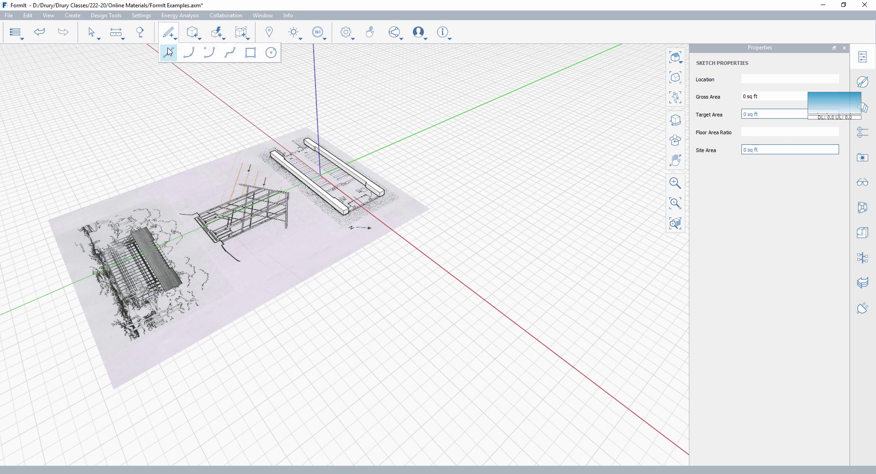
click(169, 53)
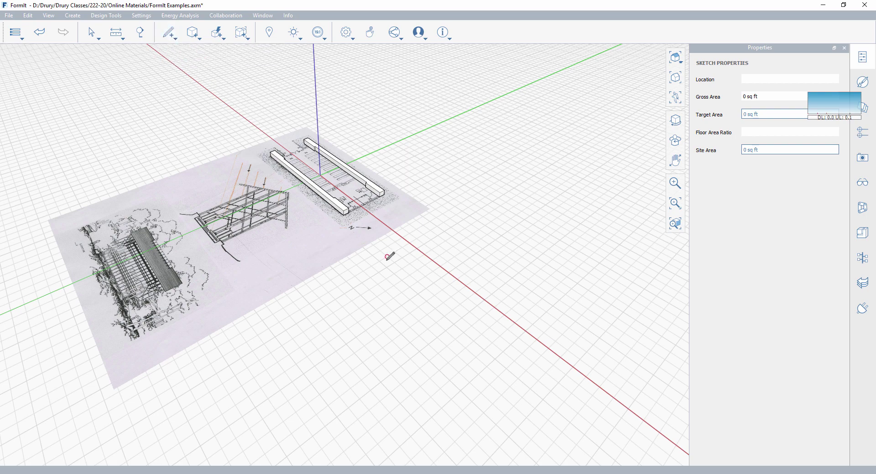
click(280, 390)
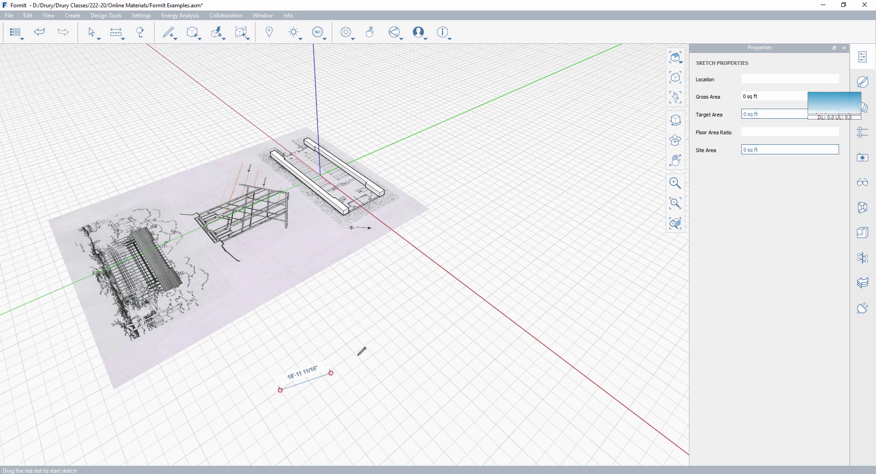
click(410, 300)
middle_drag(462, 358, 461, 252)
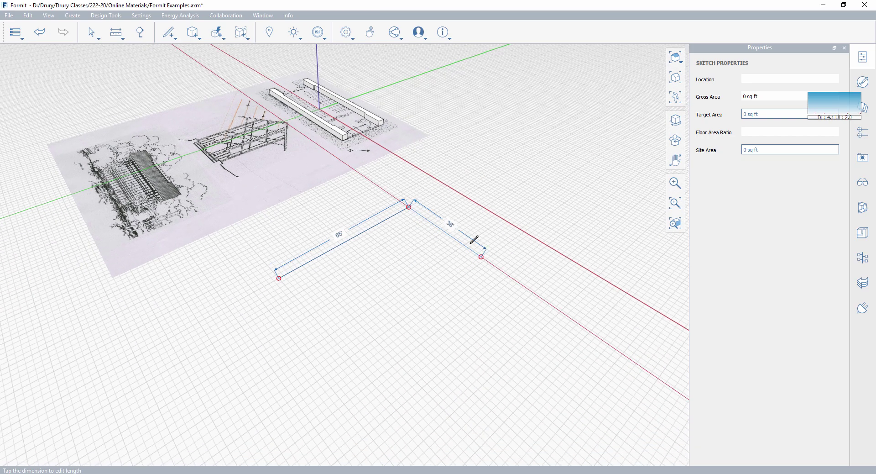
scroll(416, 210, up, 3)
scroll(415, 209, up, 3)
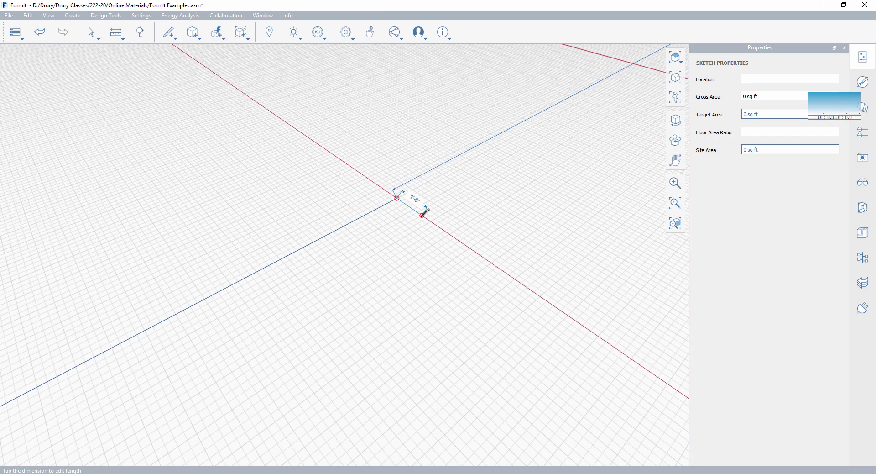
click(413, 209)
Complete the wall footprint with a parallel 65' edge and a closing 1' end edge
scroll(359, 297, down, 4)
middle_drag(325, 309, 408, 272)
scroll(413, 268, down, 5)
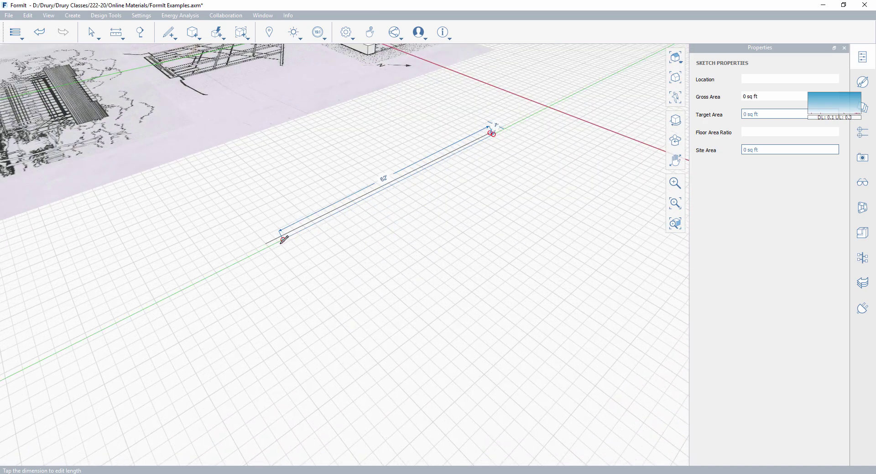
scroll(281, 242, up, 2)
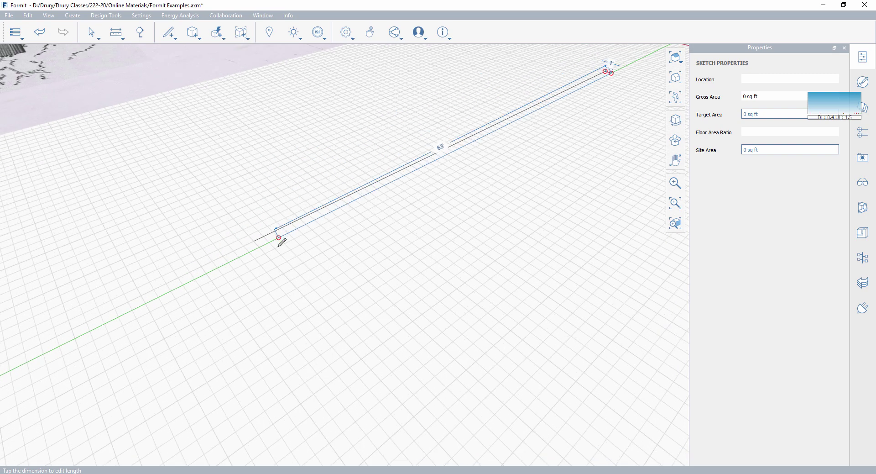
click(254, 239)
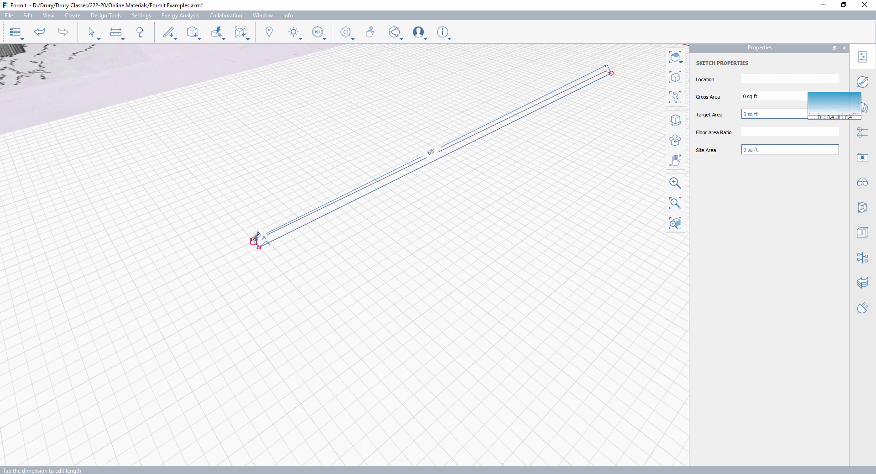
click(259, 247)
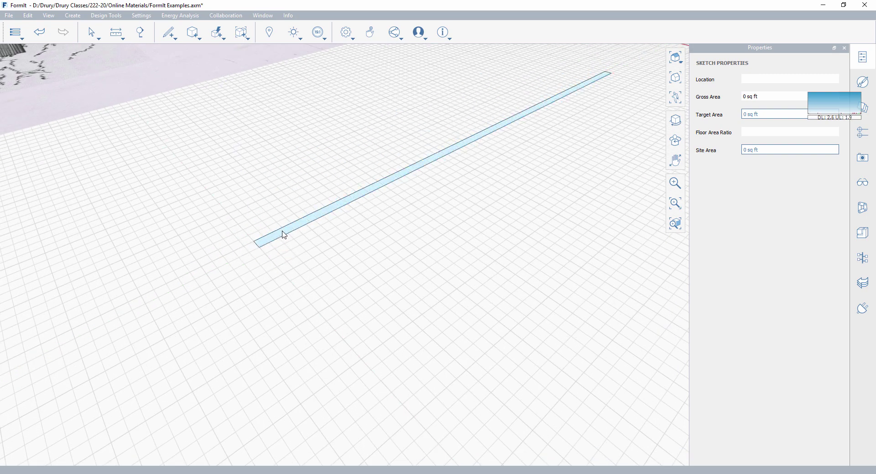
Extrude the 65' by 1' footprint upward into a wall about 10' high
mouse_move(247, 247)
mouse_down()
mouse_move(264, 249)
mouse_move(260, 169)
mouse_move(246, 129)
mouse_move(247, 149)
mouse_up()
click(298, 276)
scroll(258, 341, down, 5)
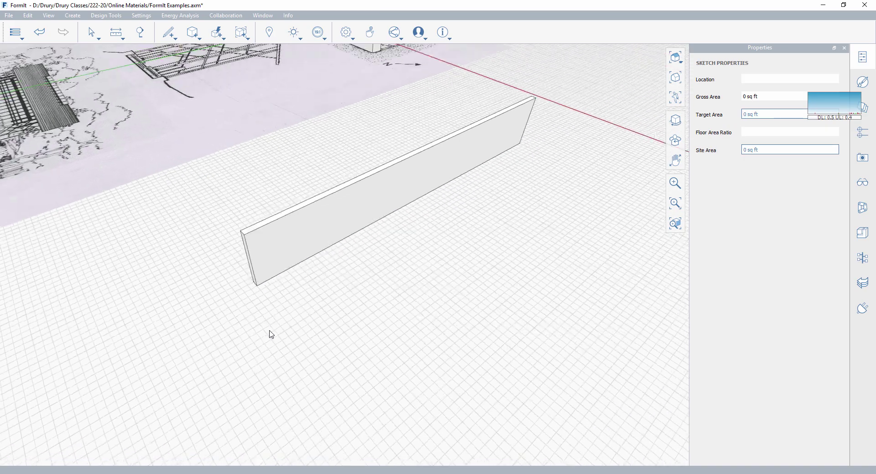
From the outer base corner at the long wall's near end, draw a 1' edge outward and a perpendicular 30' edge along the X axis
middle_drag(276, 352, 190, 335)
scroll(195, 334, up, 5)
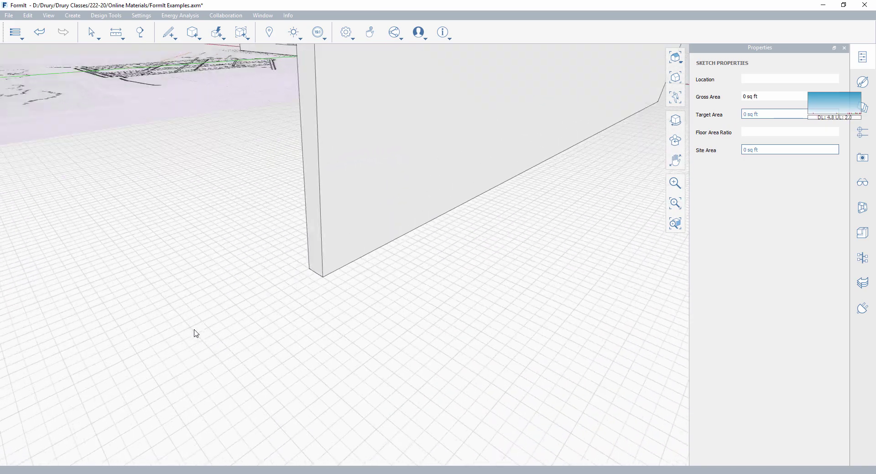
middle_drag(218, 266, 214, 268)
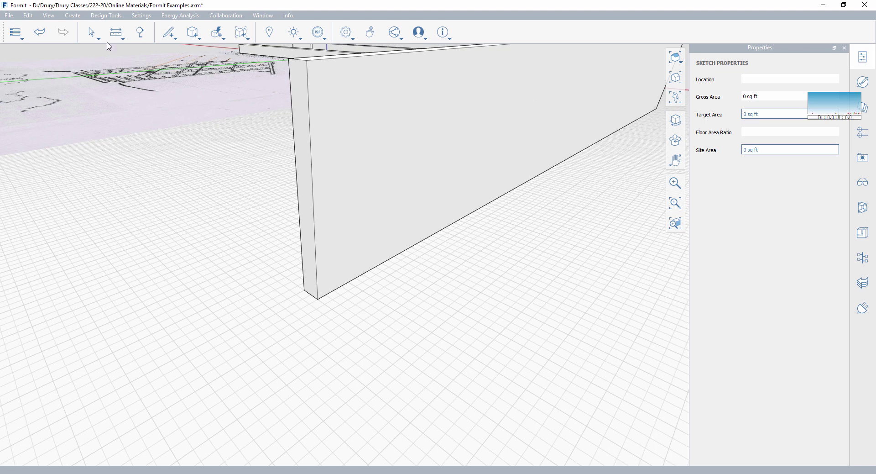
click(172, 34)
click(171, 55)
click(305, 289)
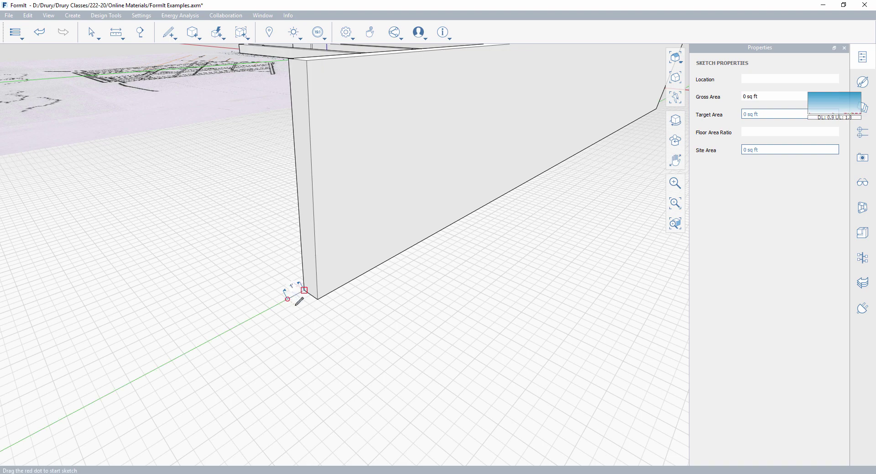
scroll(304, 306, down, 8)
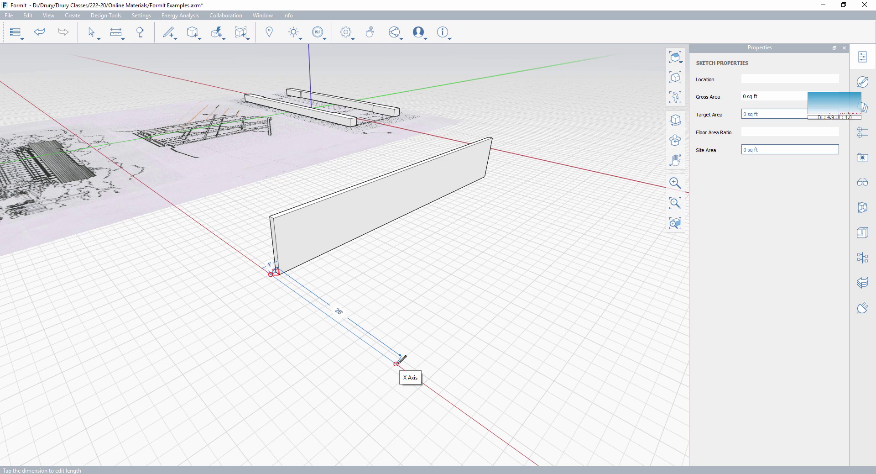
key(Tab)
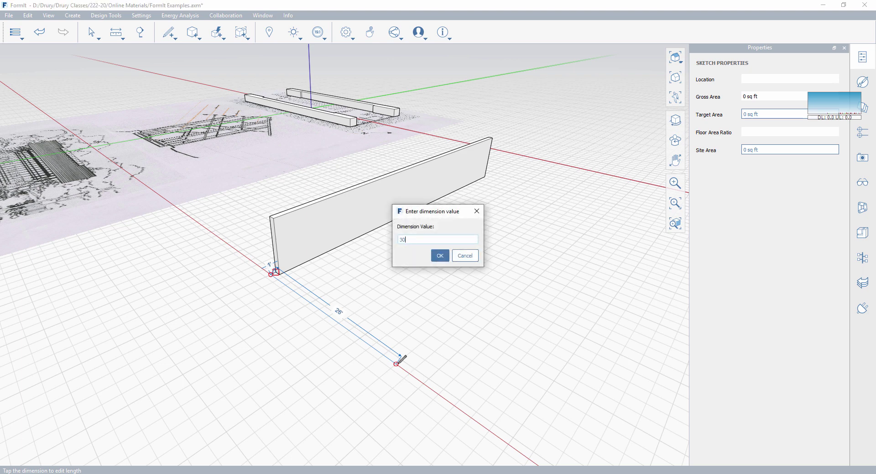
text(30)
key(Return)
Close the 30' strip with a 1' end edge and a return edge to the long wall's inner base corner
scroll(427, 368, up, 2)
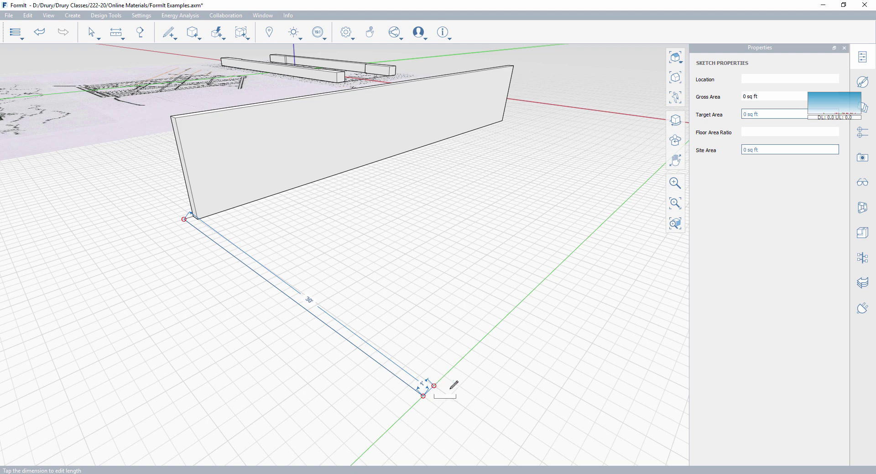
click(434, 386)
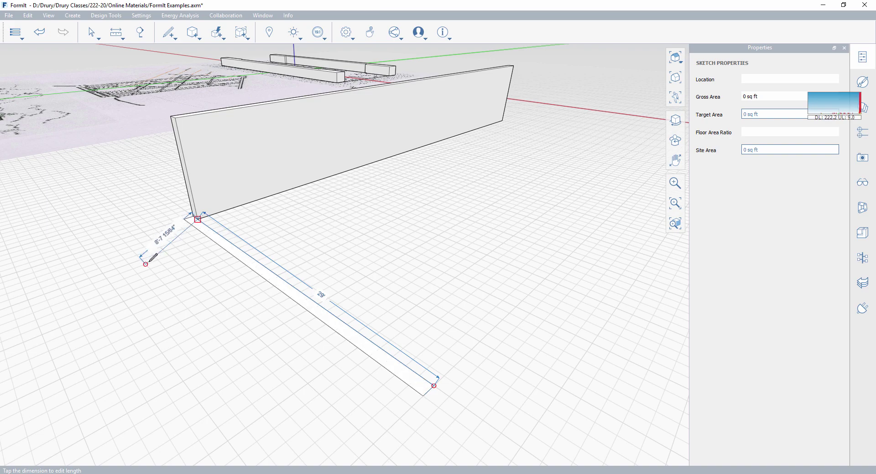
click(197, 219)
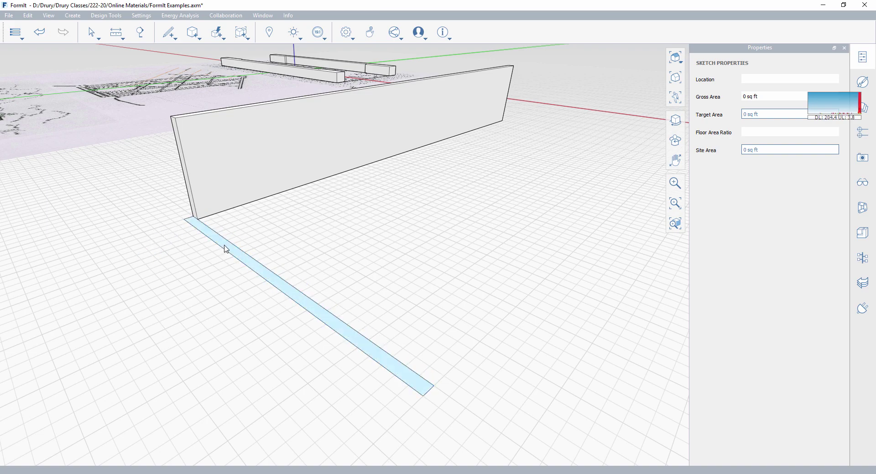
Draw a 6' by 1' strip at the free end of the 30' strip, running parallel to the long wall
middle_drag(388, 319, 341, 257)
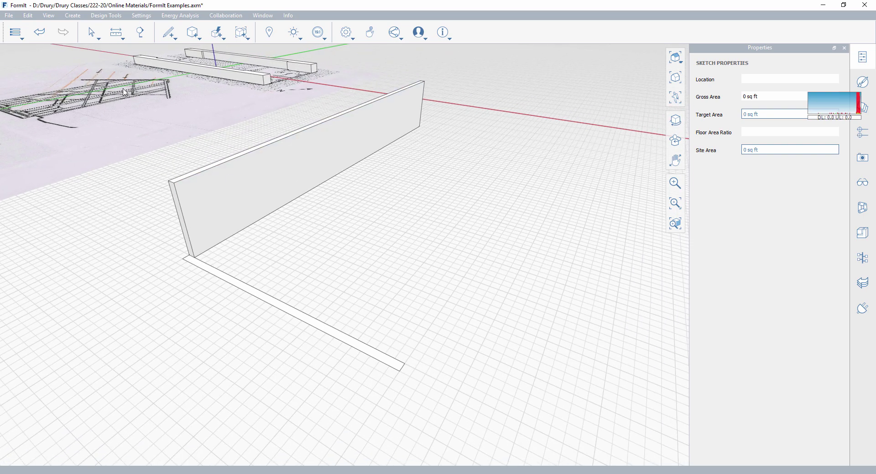
click(169, 32)
click(168, 51)
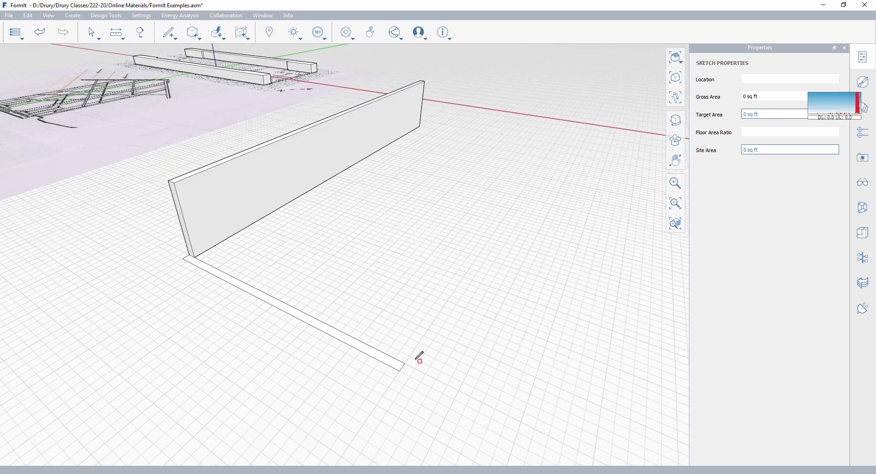
click(405, 363)
click(432, 323)
scroll(433, 323, up, 5)
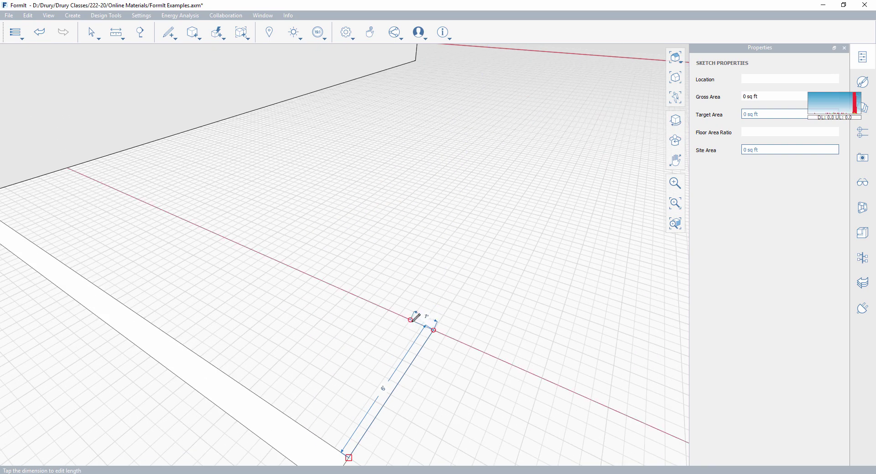
click(408, 336)
scroll(404, 336, down, 1)
middle_drag(399, 336, 414, 276)
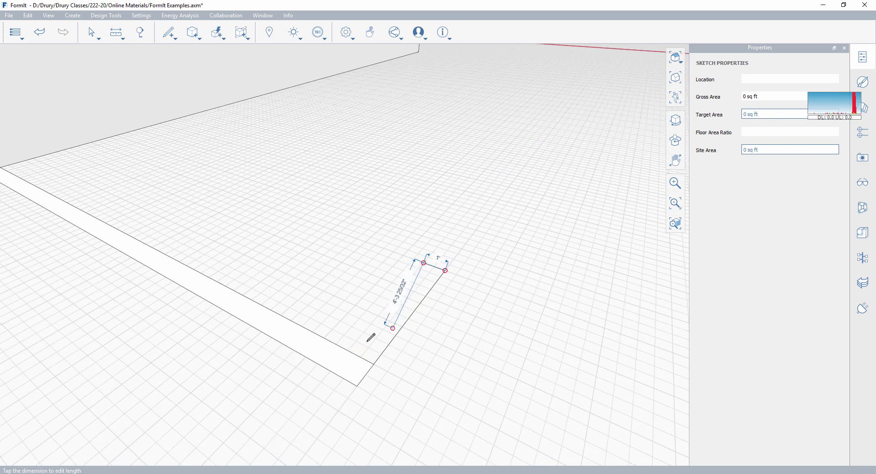
click(344, 350)
Extrude the 30' strip 10' upward, snapping its height to the top vertex of the long wall
mouse_move(324, 348)
middle_down()
mouse_move(378, 293)
mouse_move(343, 315)
middle_up()
mouse_move(387, 358)
middle_down()
mouse_move(303, 299)
mouse_move(356, 324)
middle_up()
middle_drag(267, 283, 269, 283)
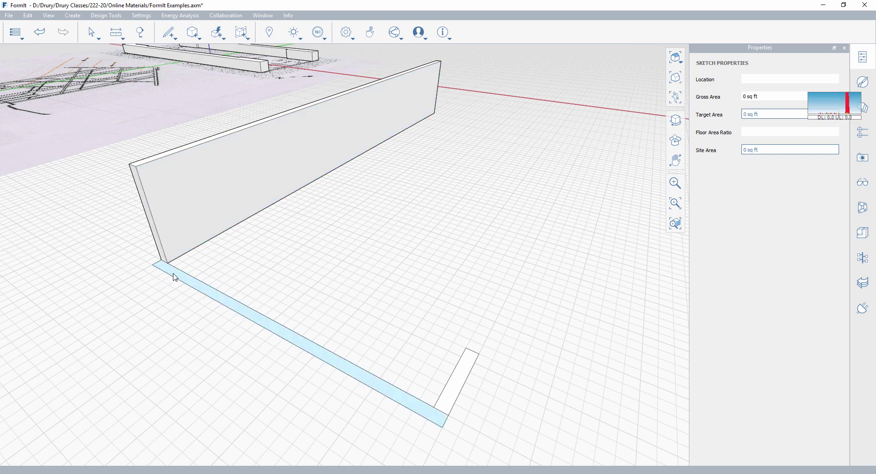
click(230, 302)
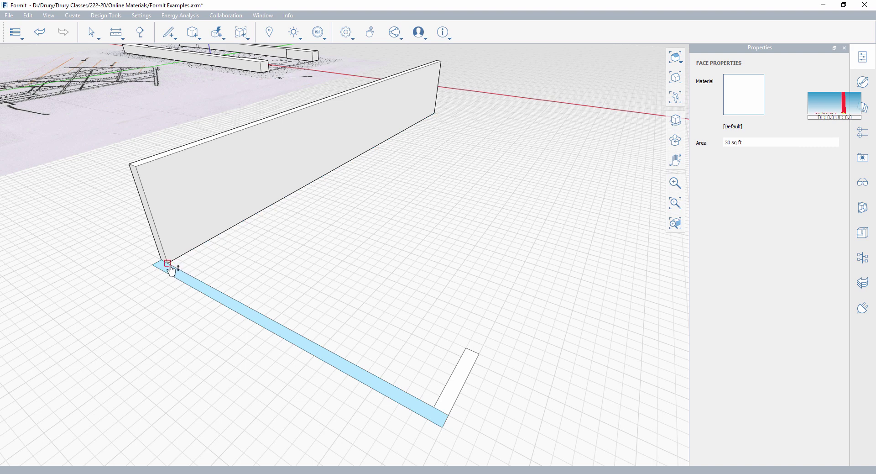
drag(172, 270, 141, 174)
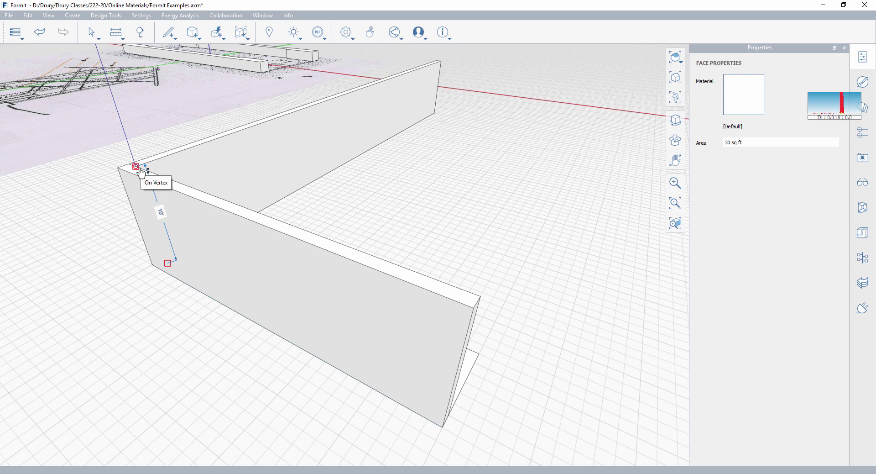
middle_drag(363, 241, 270, 249)
scroll(141, 333, up, 2)
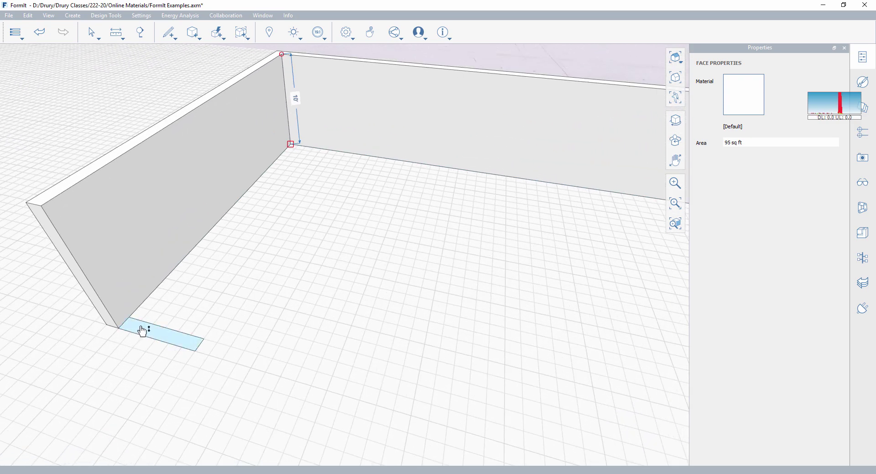
Extrude the 6' by 1' strip 10' upward, snapping its height to the top vertex of the adjoining wall
click(122, 332)
drag(121, 332, 41, 205)
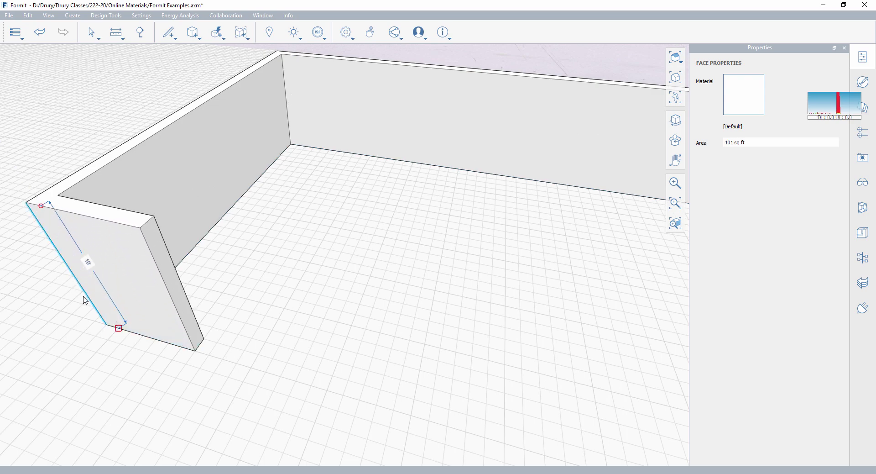
mouse_move(82, 299)
middle_down()
mouse_move(122, 317)
mouse_move(218, 207)
mouse_move(270, 191)
middle_up()
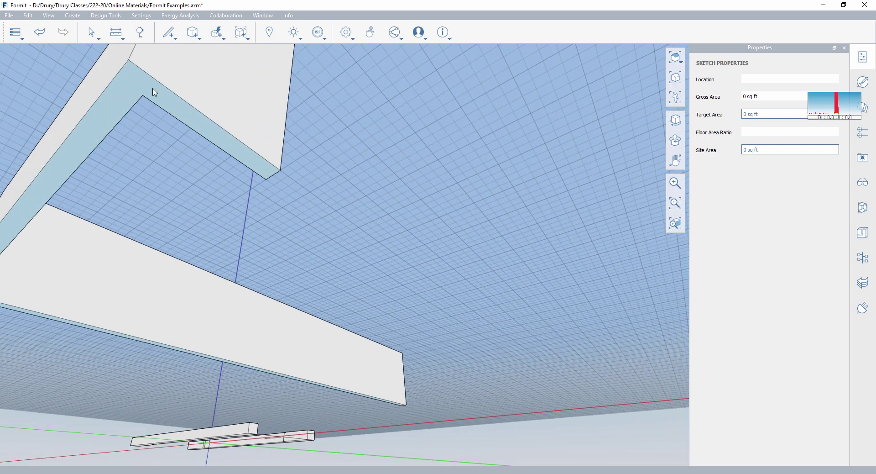
middle_drag(179, 122, 306, 298)
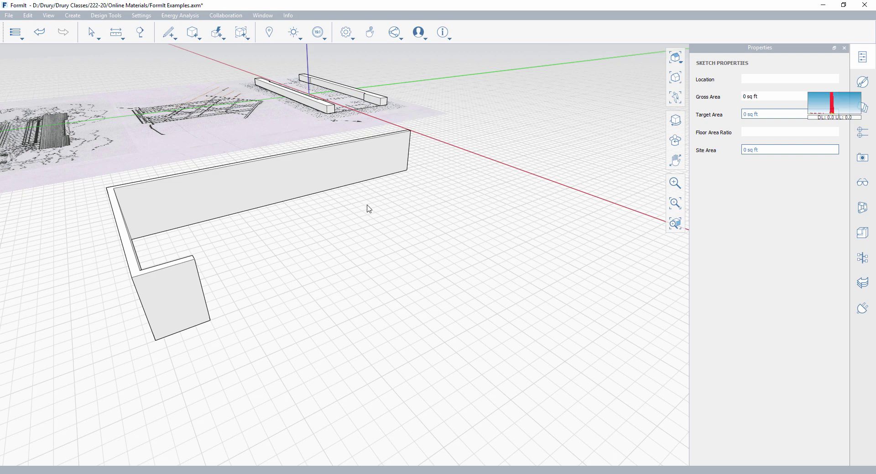
middle_drag(322, 259, 399, 276)
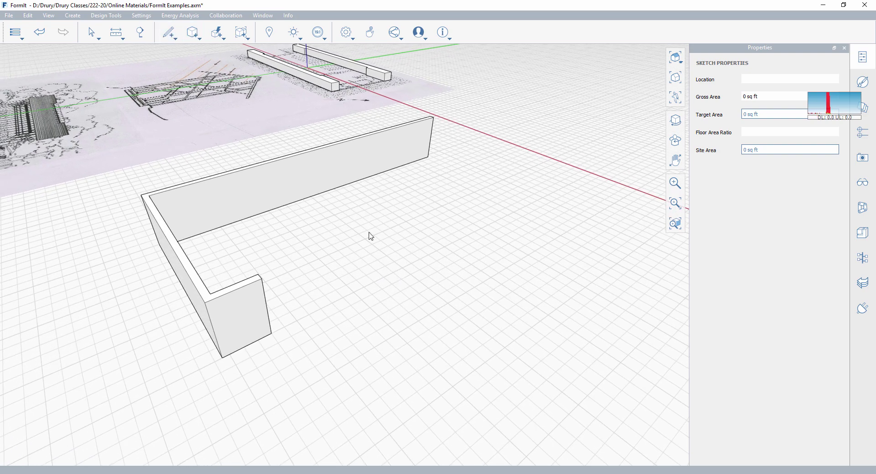
Draw a narrow rectangle about 34' long on the open ground beside the connected walls
click(173, 36)
click(174, 38)
click(230, 53)
click(329, 230)
click(473, 352)
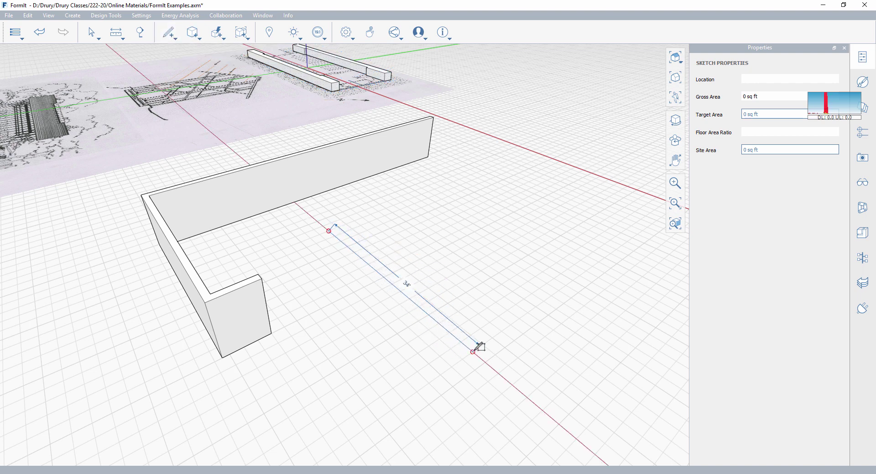
click(498, 335)
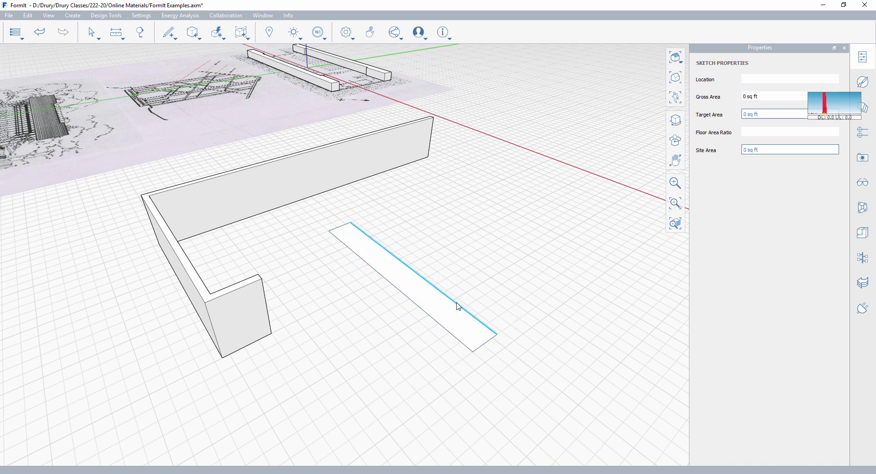
Bring up the context tools for the narrow rectangle's face, dismiss them, and delete the rectangle
click(430, 298)
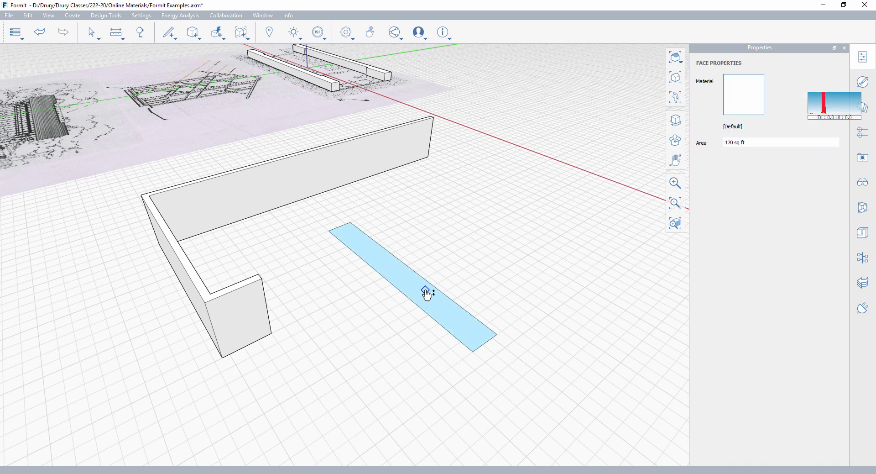
right_click(427, 294)
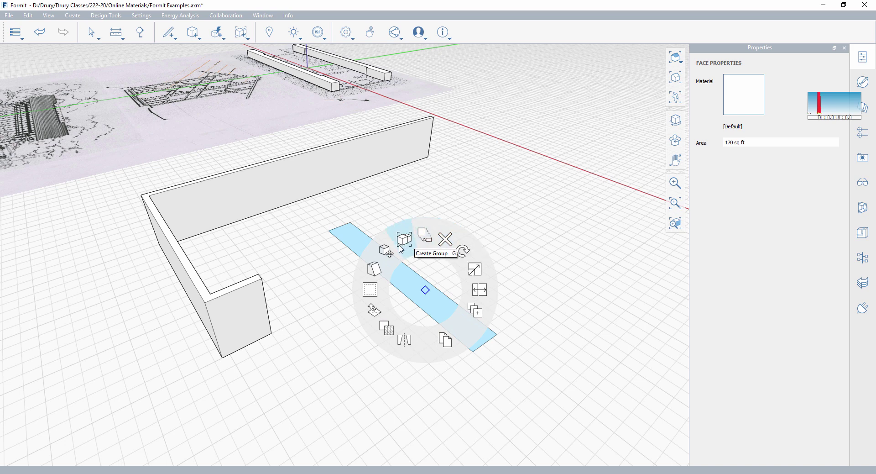
click(373, 205)
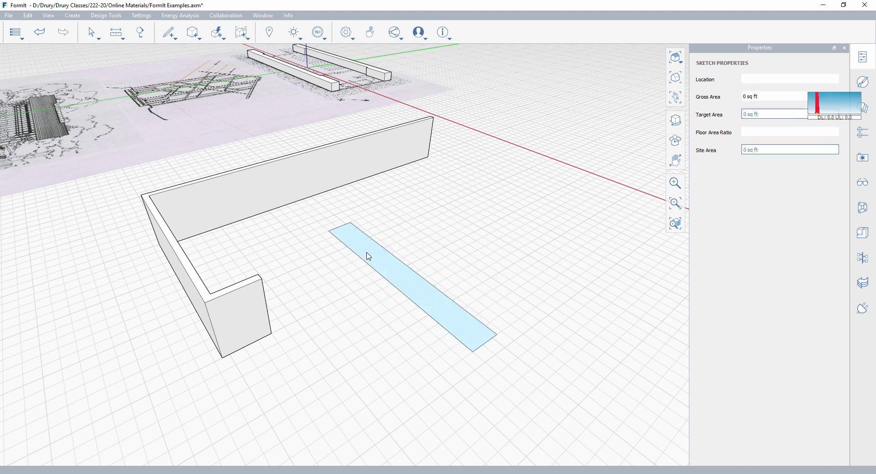
click(370, 255)
key(Delete)
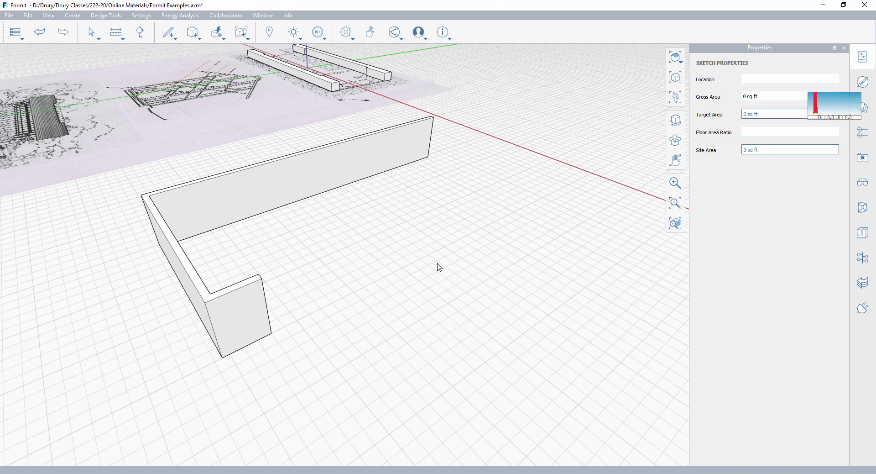
With the Line tool, draw a 30' segment along the Y axis and a connected 40' segment along the X axis beside the walls
middle_drag(438, 268, 384, 297)
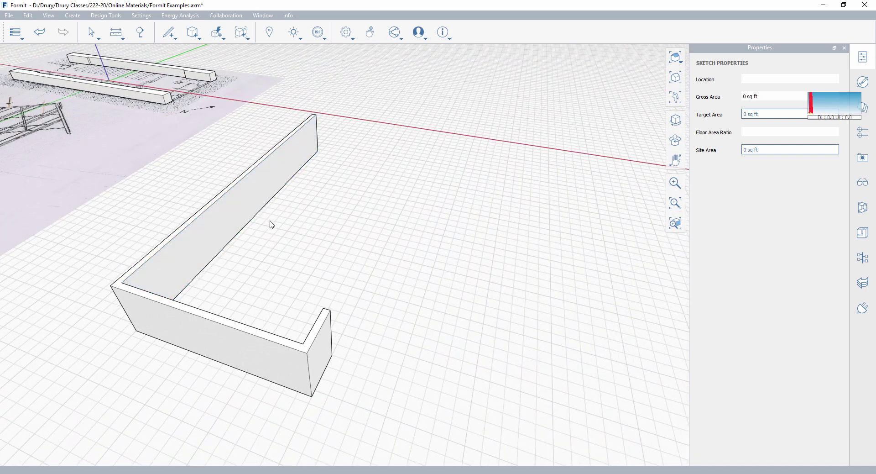
middle_drag(326, 228, 289, 255)
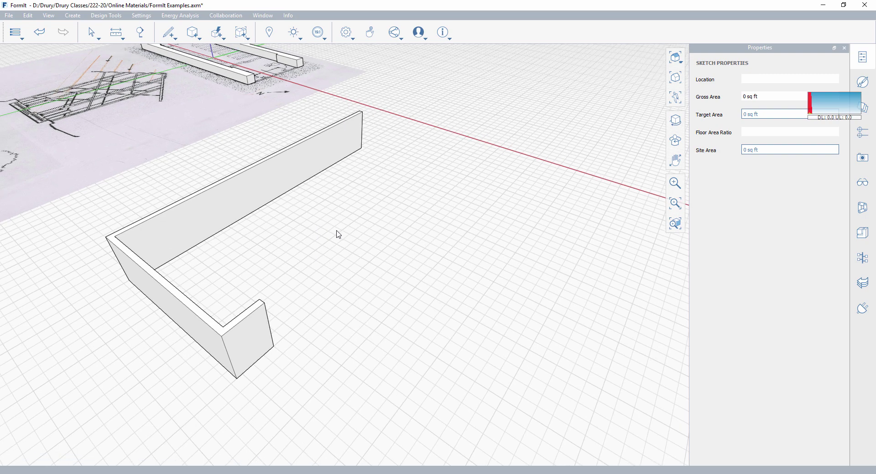
middle_drag(336, 231, 334, 230)
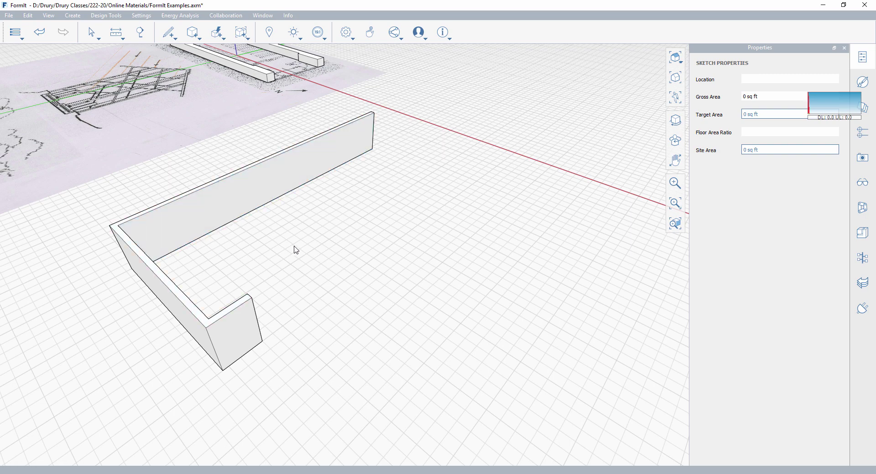
middle_drag(294, 249, 336, 248)
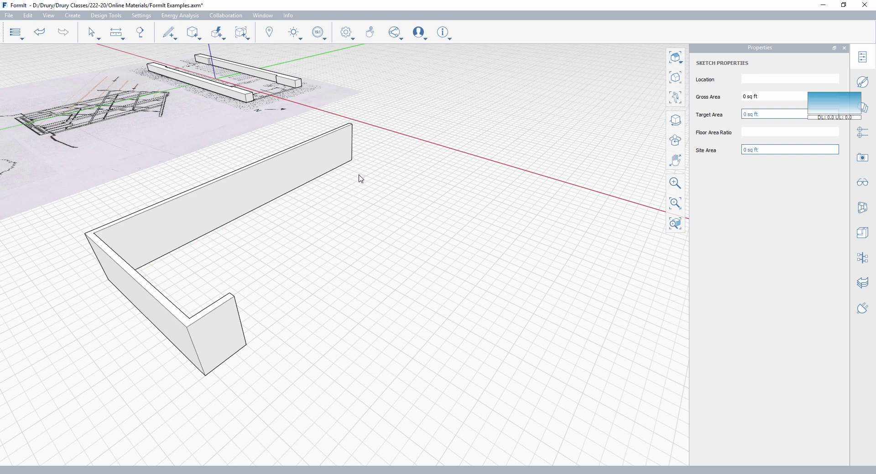
click(175, 38)
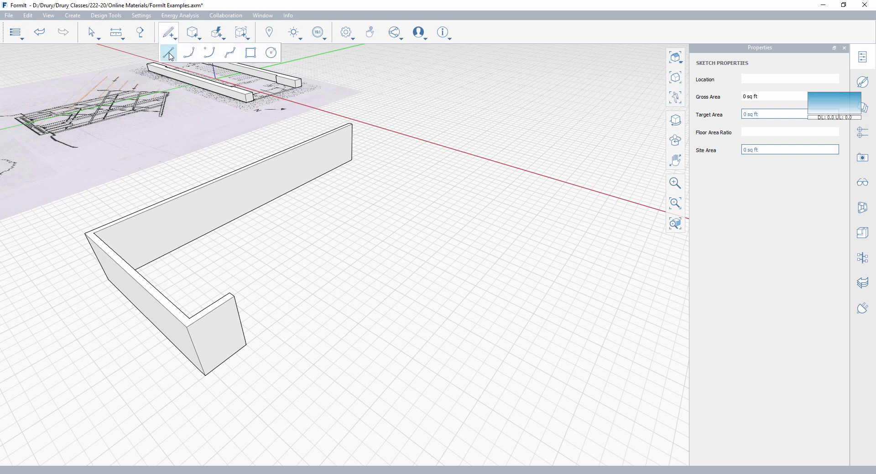
click(170, 54)
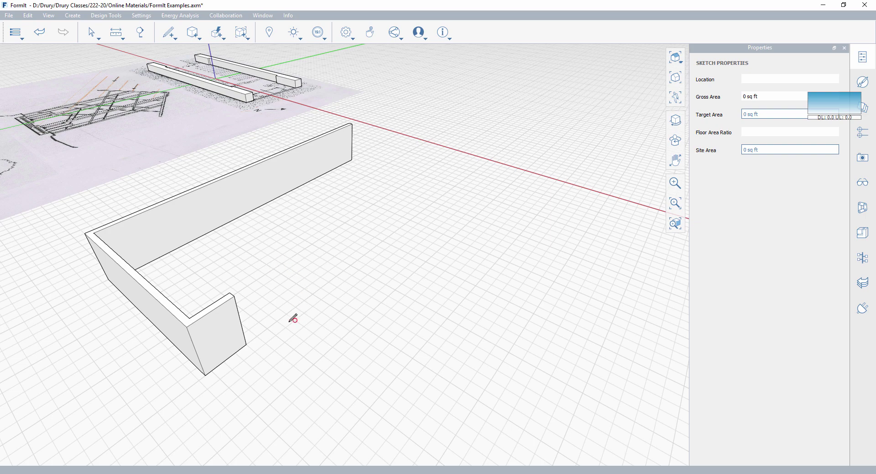
click(289, 278)
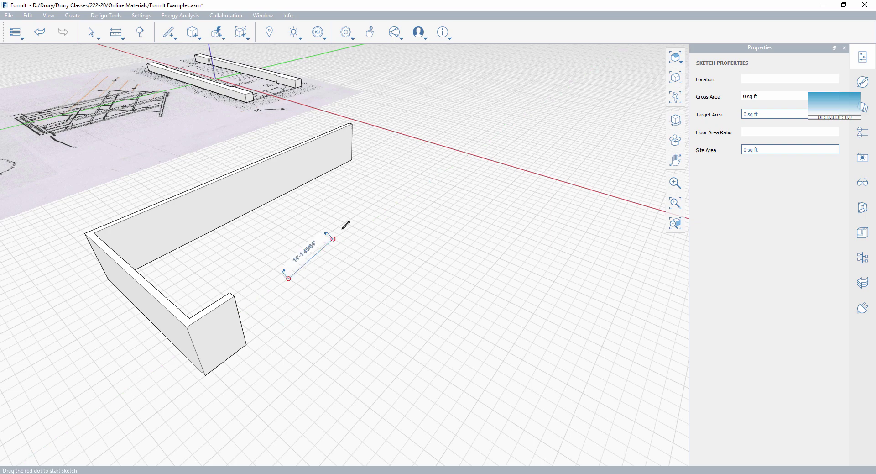
click(387, 210)
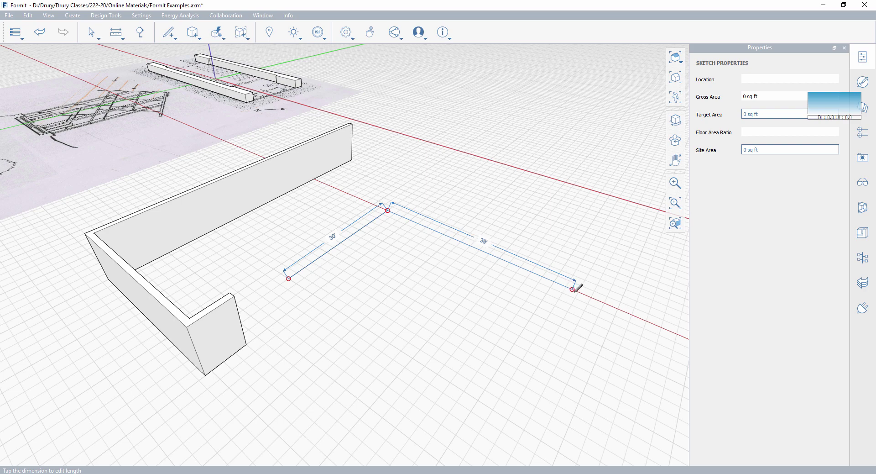
click(579, 291)
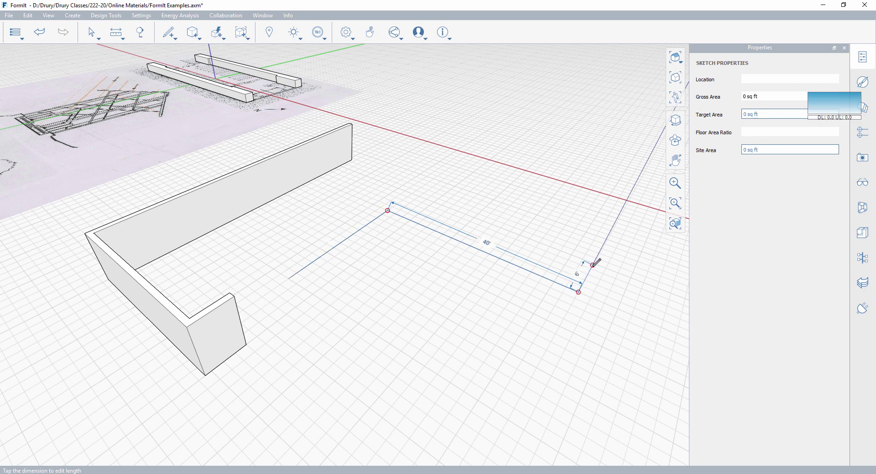
click(593, 264)
scroll(610, 281, down, 1)
middle_drag(613, 284, 495, 256)
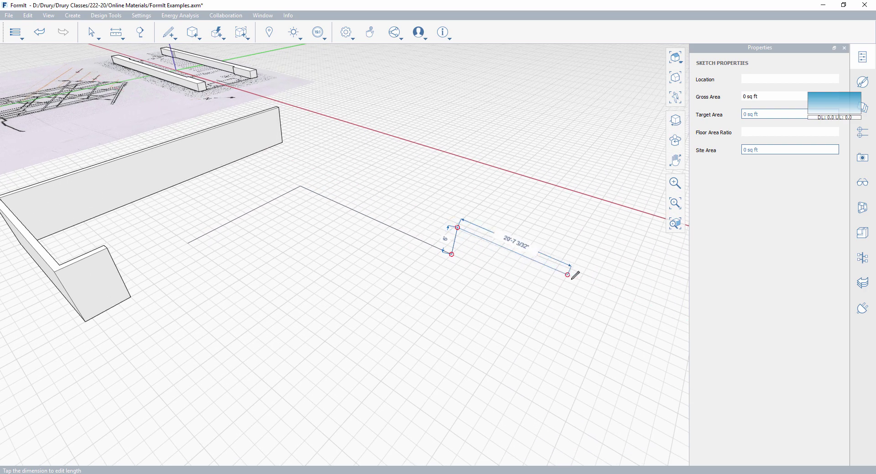
mouse_move(570, 272)
middle_down()
mouse_move(475, 202)
mouse_move(482, 192)
mouse_move(499, 186)
mouse_move(569, 309)
mouse_move(543, 186)
mouse_move(555, 256)
middle_up()
key(Escape)
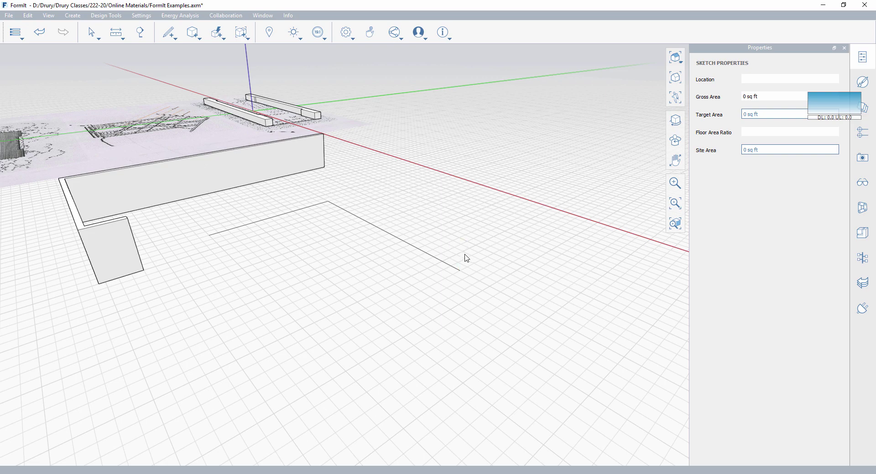
Continue from the free end of the 40' segment with a 10' line along the Y axis and a 20' line along the X axis
scroll(446, 225, up, 2)
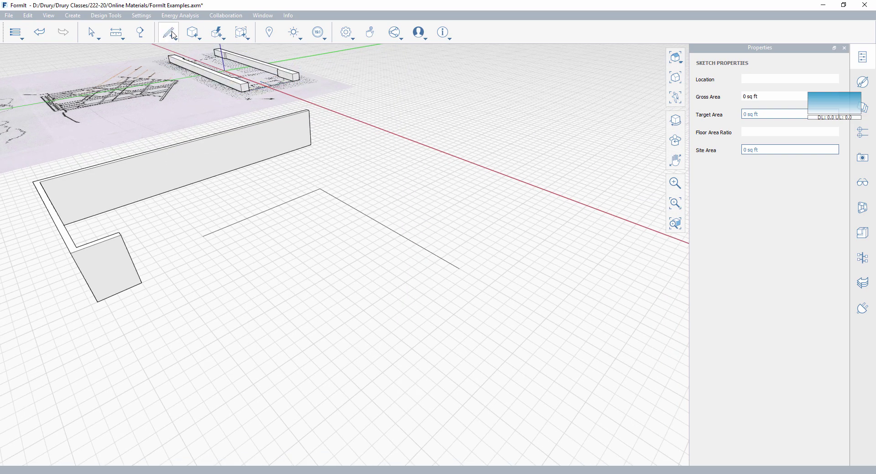
key(l)
click(168, 52)
click(467, 263)
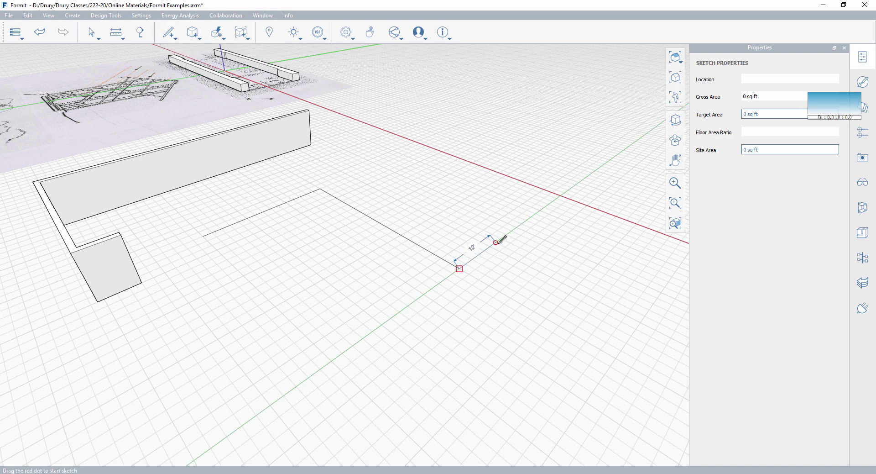
click(489, 246)
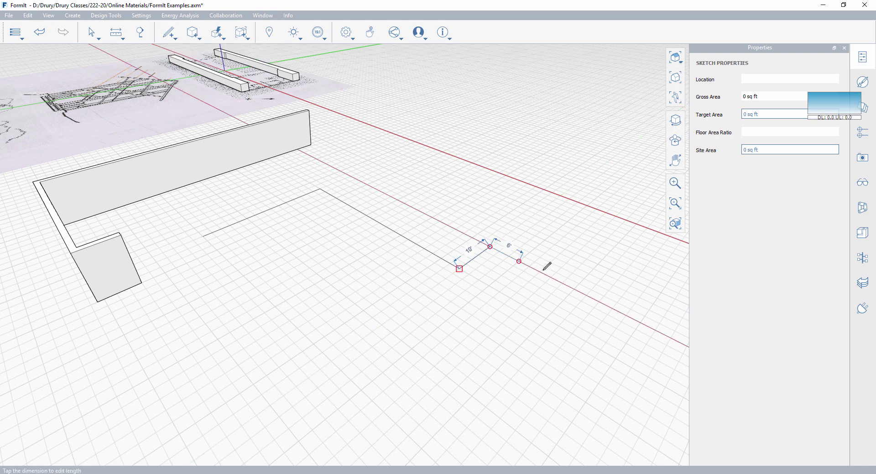
click(599, 302)
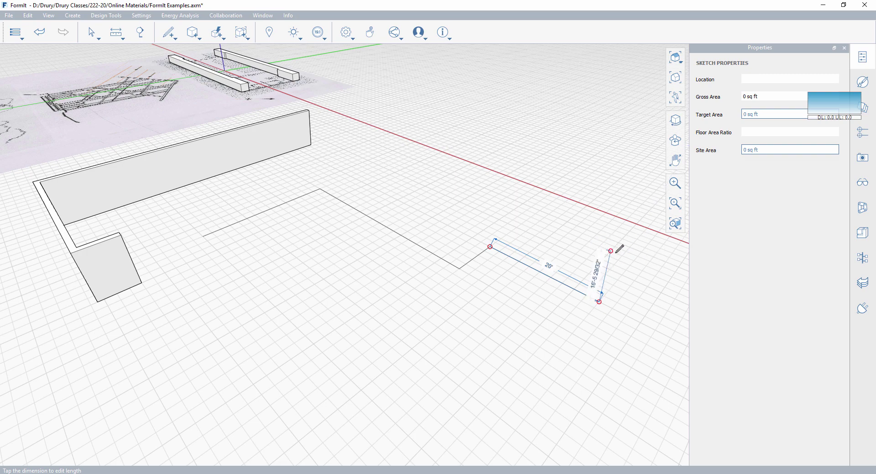
Add a 40' segment perpendicular to the 20' line, running opposite to the 10' jog, and finish the polyline
right_drag(617, 256, 602, 239)
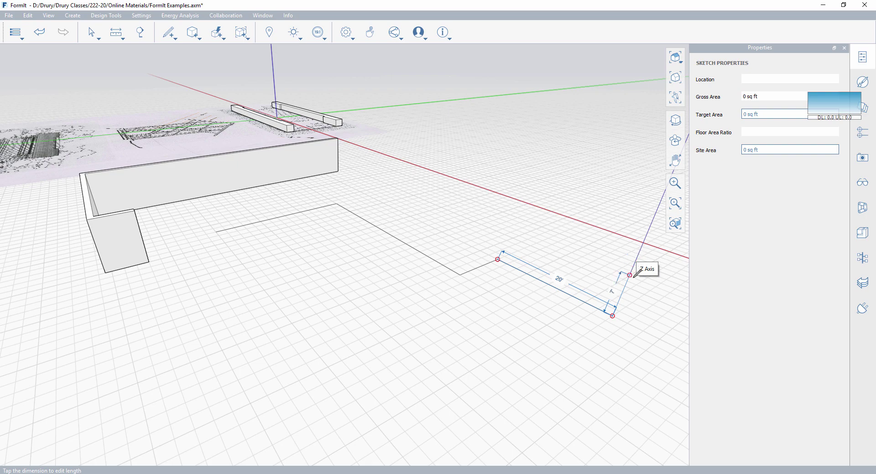
middle_drag(638, 260, 594, 315)
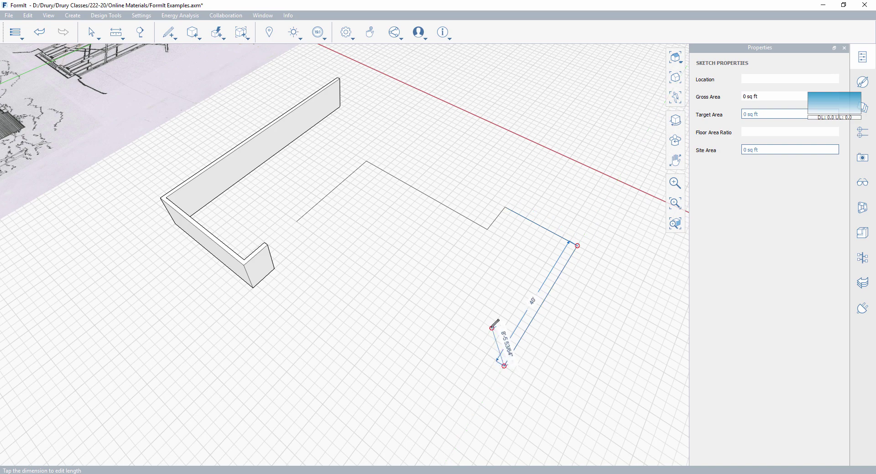
double_click(503, 363)
Select the whole connected polyline and offset it by 6" on both sides to outline a 1'-thick wall
mouse_move(444, 280)
middle_down()
mouse_move(459, 193)
mouse_move(454, 262)
mouse_move(461, 277)
middle_up()
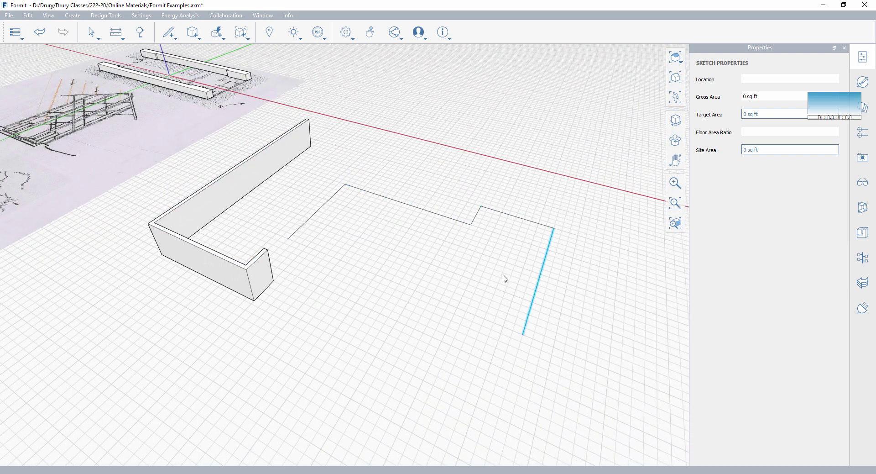
scroll(434, 269, up, 3)
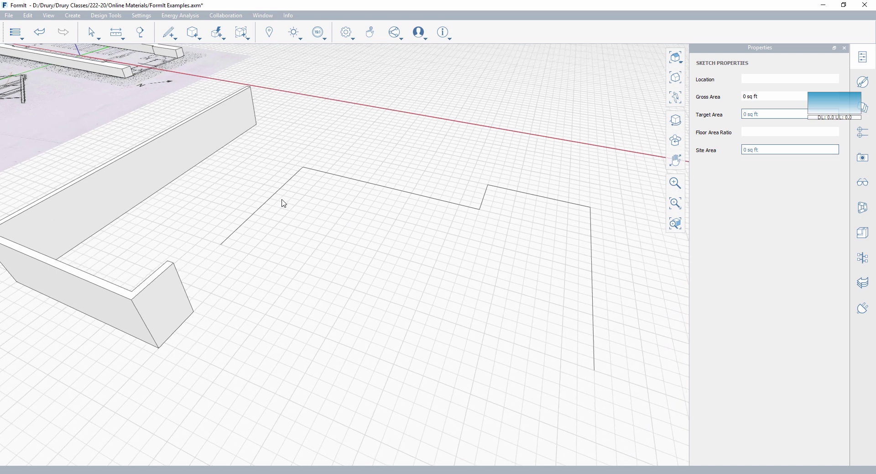
double_click(279, 198)
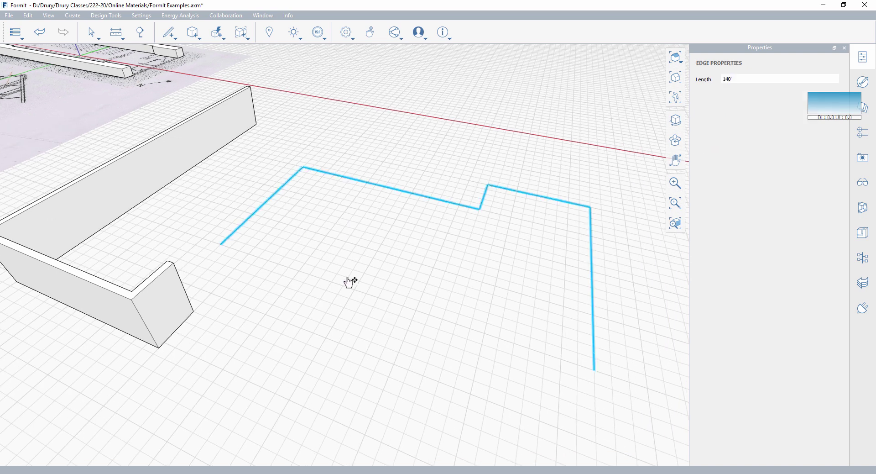
right_click(272, 207)
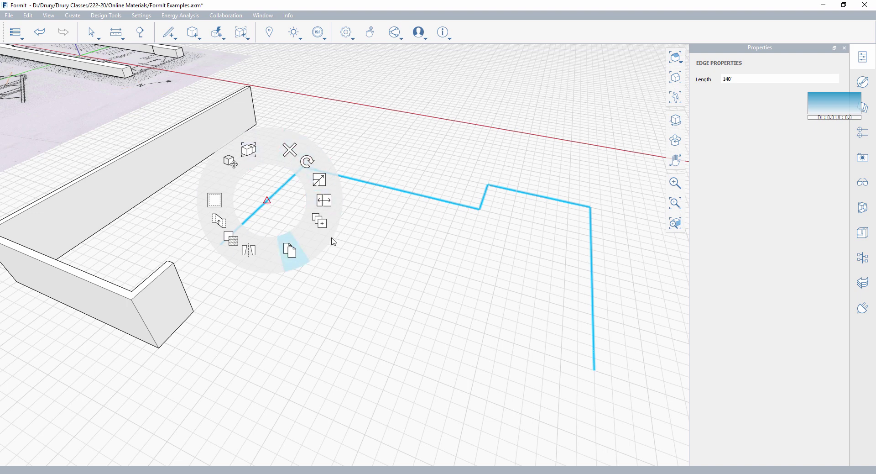
click(216, 201)
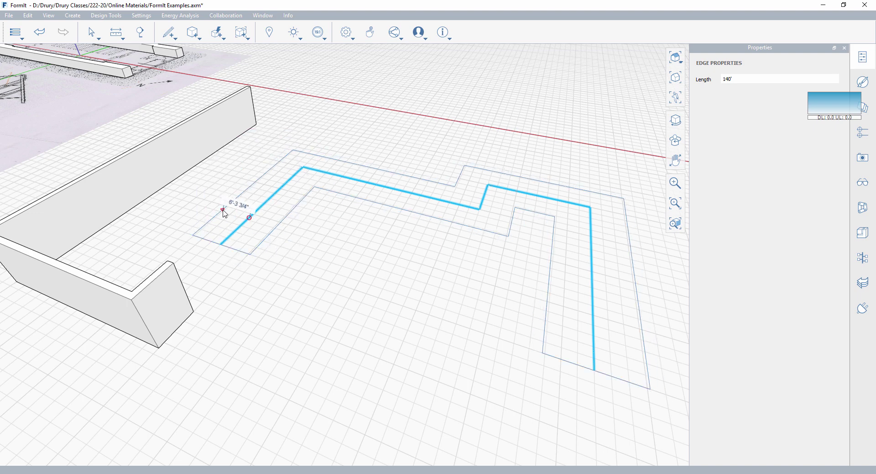
scroll(229, 207, up, 5)
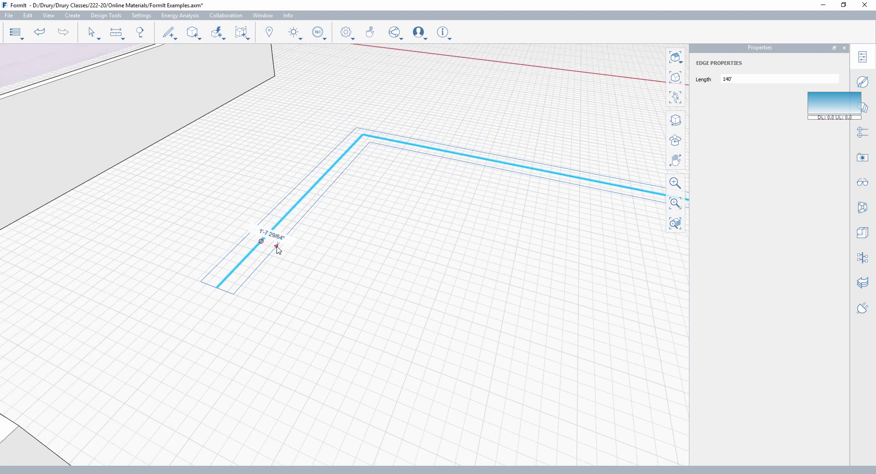
key(Tab)
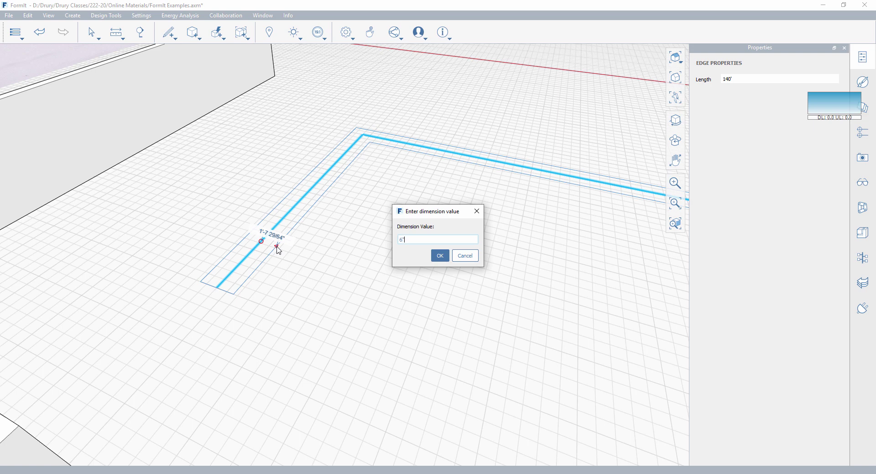
key(Return)
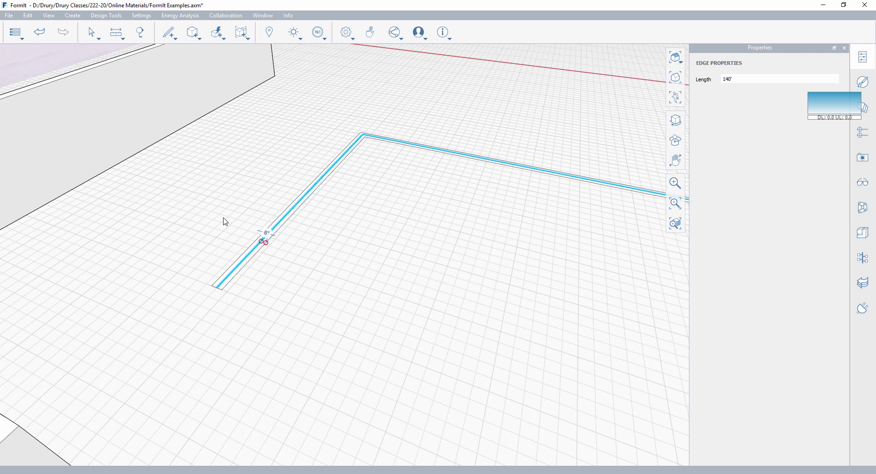
Delete the selected centerline polyline inside the 1'-thick wall outline
key(Delete)
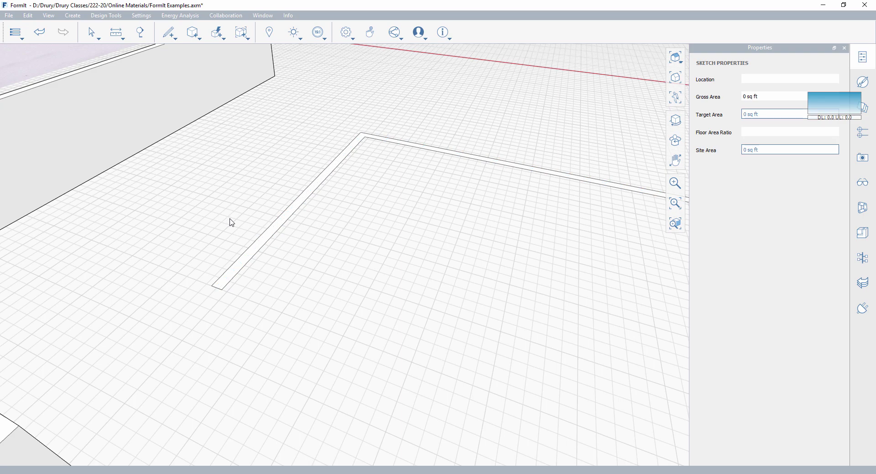
scroll(304, 229, down, 3)
middle_drag(254, 237, 116, 263)
middle_drag(448, 363, 424, 278)
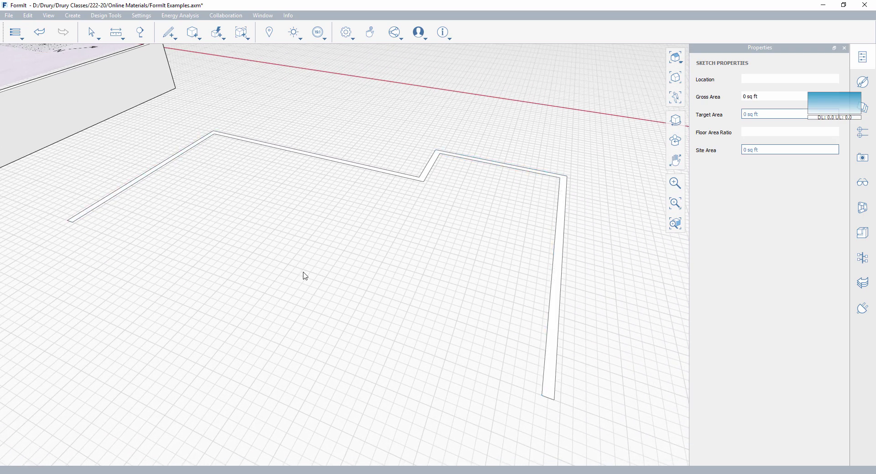
Extrude the whole wall outline face upward to a height of 12'
mouse_move(332, 251)
middle_down()
mouse_move(346, 260)
mouse_move(517, 274)
mouse_move(151, 271)
mouse_move(237, 300)
middle_up()
click(237, 300)
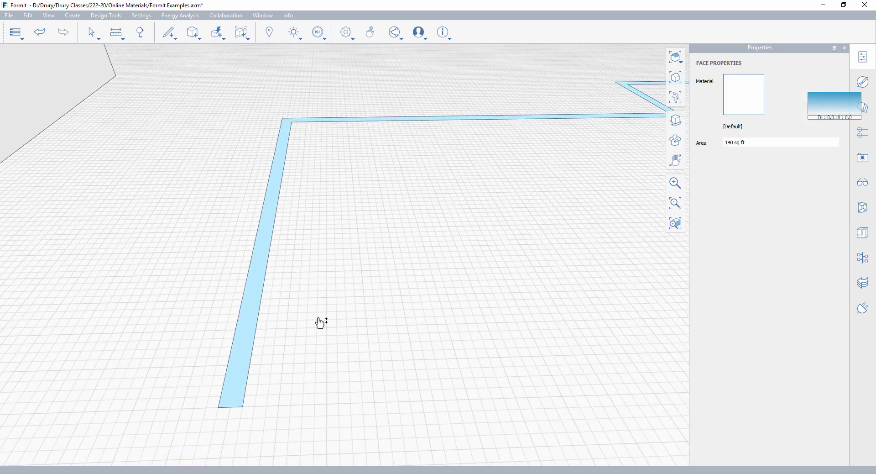
middle_drag(293, 297, 173, 357)
drag(173, 358, 145, 227)
key(Tab)
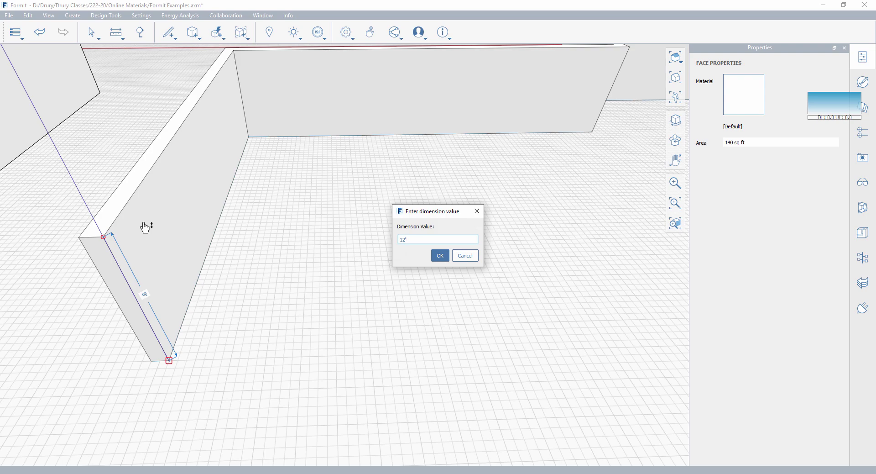
key(Return)
click(321, 239)
Examine the extruded wall from several angles, including its corners, jog and open ends
scroll(321, 239, down, 3)
scroll(409, 254, down, 2)
right_drag(440, 262, 417, 258)
middle_drag(417, 258, 347, 258)
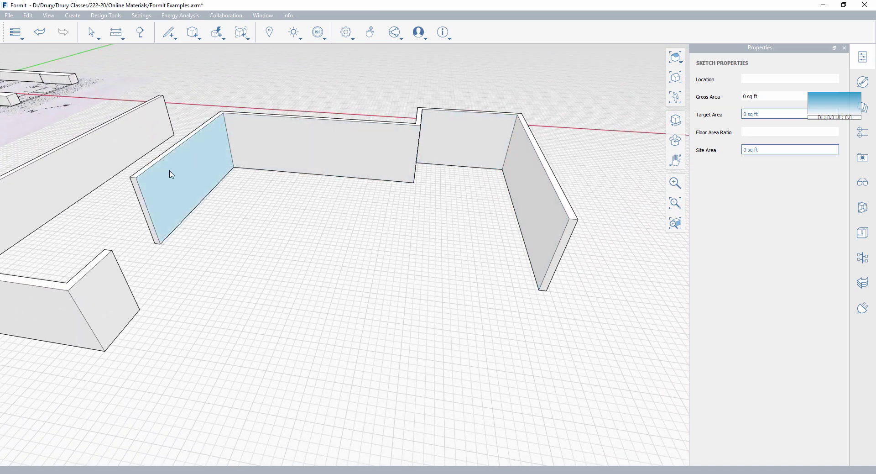
middle_drag(170, 177, 276, 204)
scroll(278, 245, up, 3)
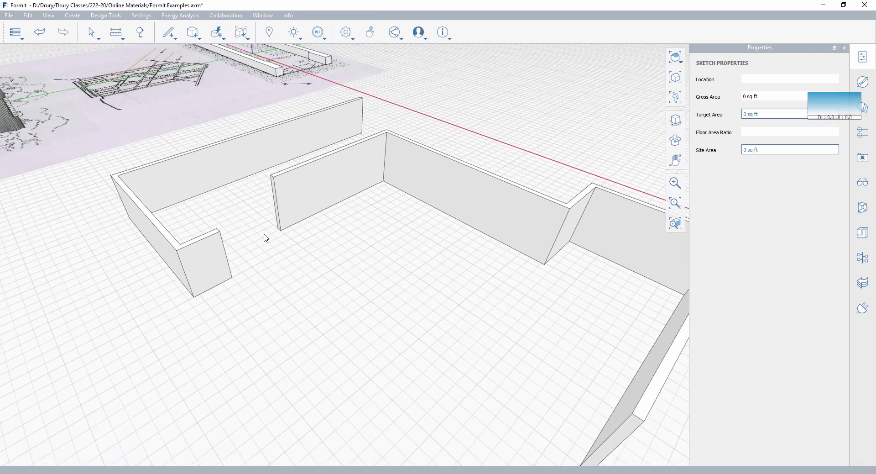
middle_drag(263, 237, 301, 244)
middle_drag(366, 262, 308, 269)
scroll(372, 151, up, 4)
scroll(375, 187, down, 1)
mouse_move(390, 207)
middle_down()
mouse_move(392, 190)
mouse_move(495, 203)
mouse_move(319, 212)
mouse_move(283, 239)
mouse_move(309, 242)
mouse_move(291, 232)
middle_up()
With the Line tool, draw a 3' vertical guide line up from the 40' wall's base near the inside corner
click(170, 32)
mouse_move(174, 38)
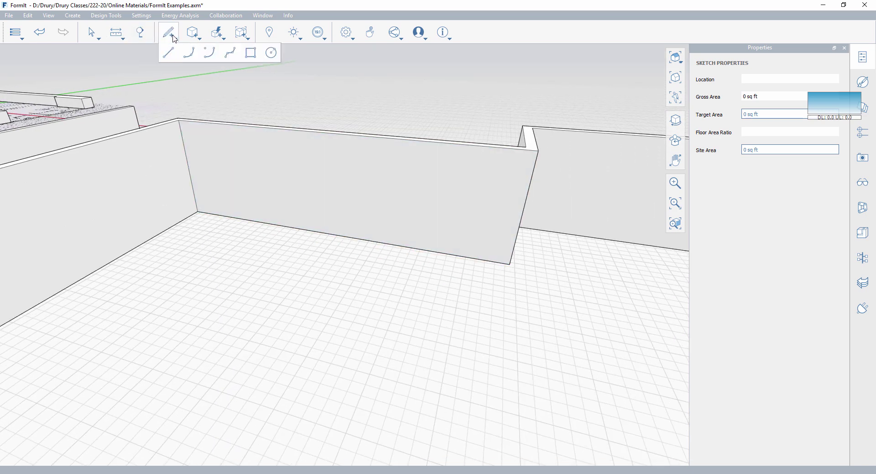
click(172, 54)
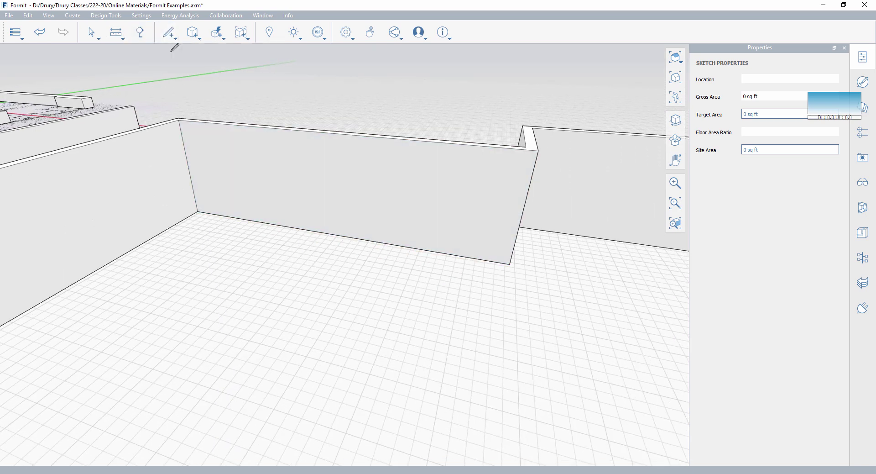
scroll(192, 183, up, 3)
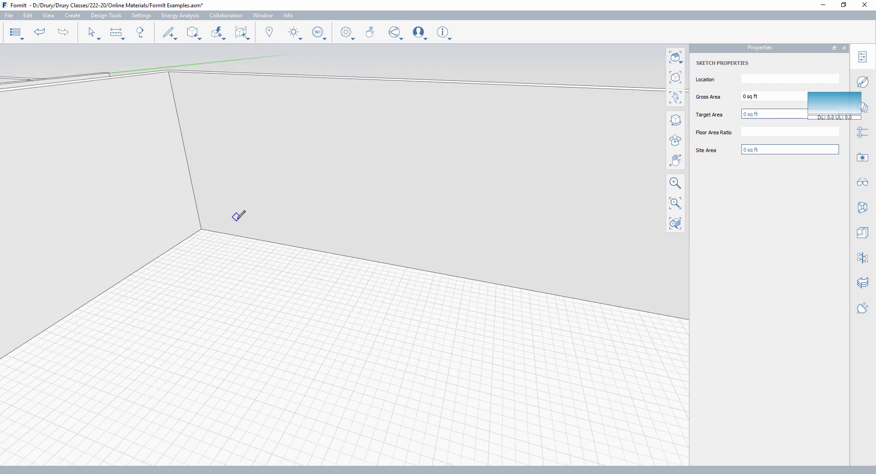
click(249, 238)
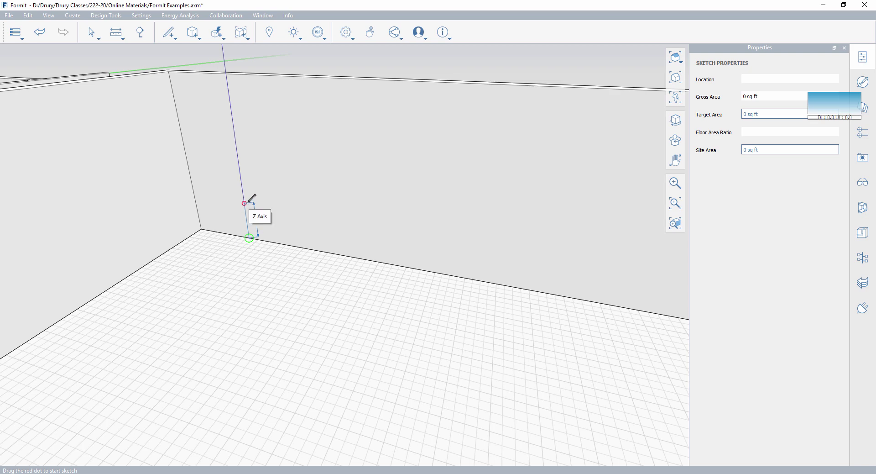
text(3)
key(Return)
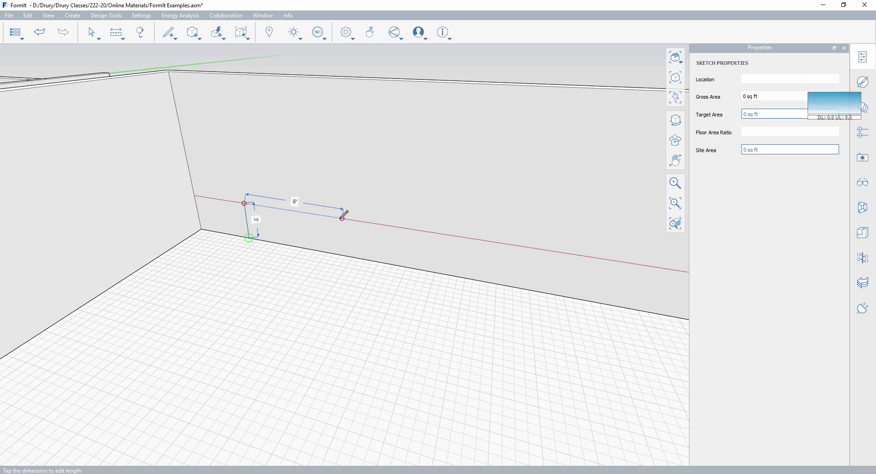
Complete an 8' wide by 6' high window outline from the guide line's upper end, and delete the 3' guide line
click(342, 218)
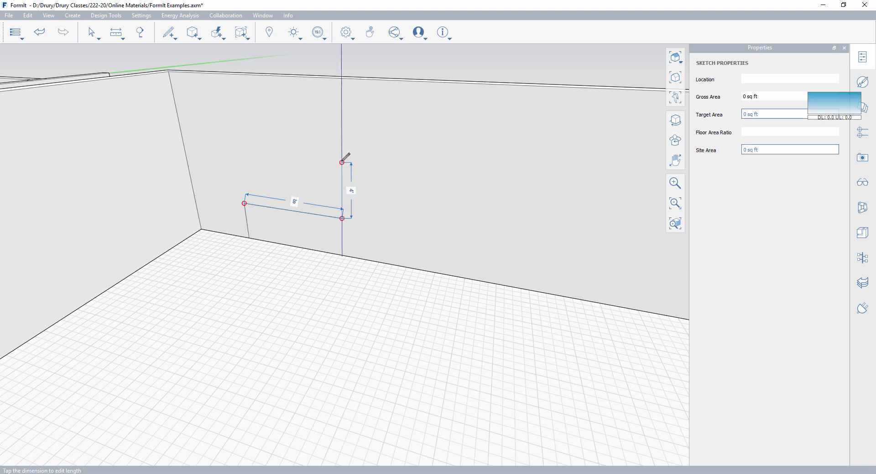
click(342, 131)
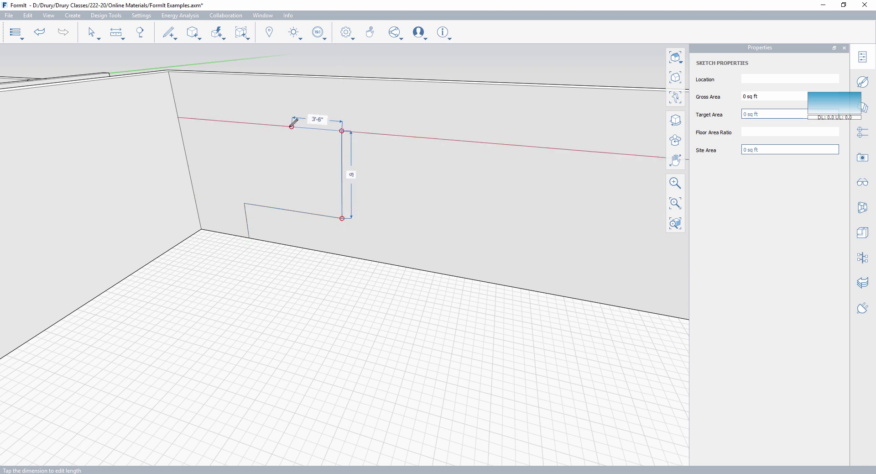
click(235, 120)
click(245, 203)
click(248, 225)
click(236, 290)
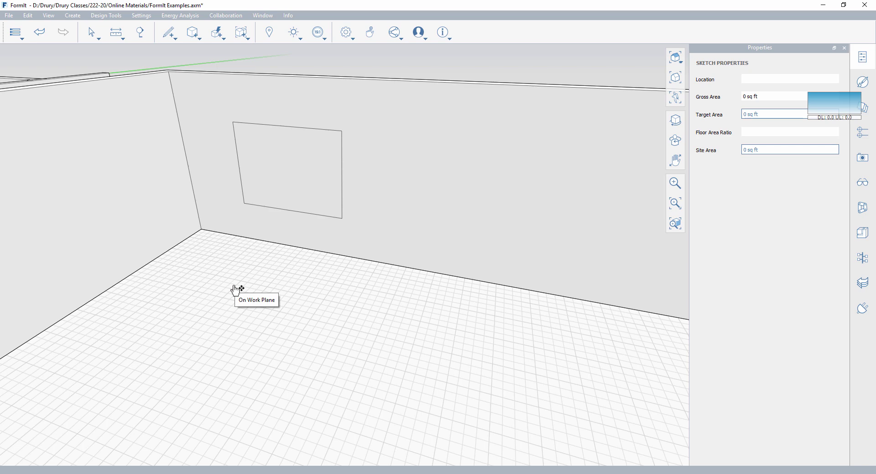
Push the 8' by 6' window face back through the wall's thickness to cut an opening
middle_drag(241, 297, 217, 312)
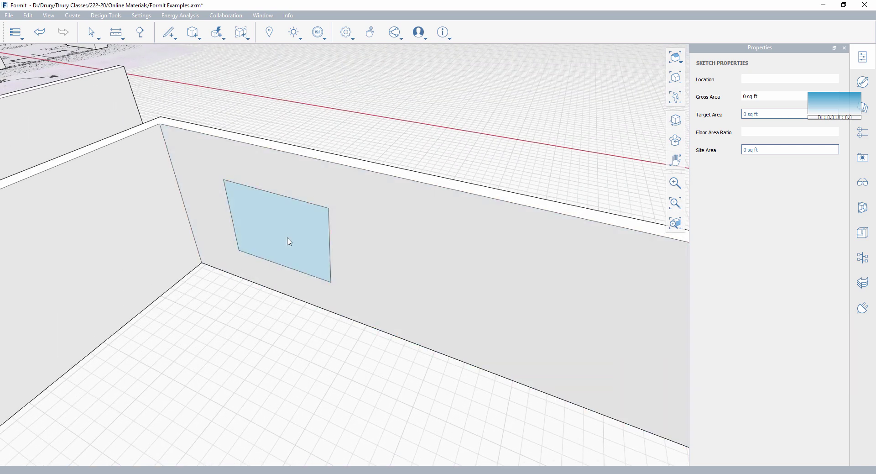
click(305, 244)
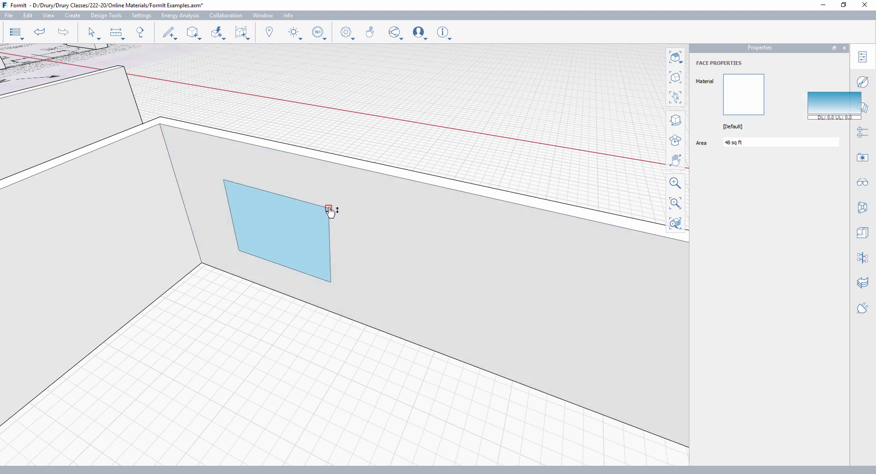
drag(349, 188, 381, 152)
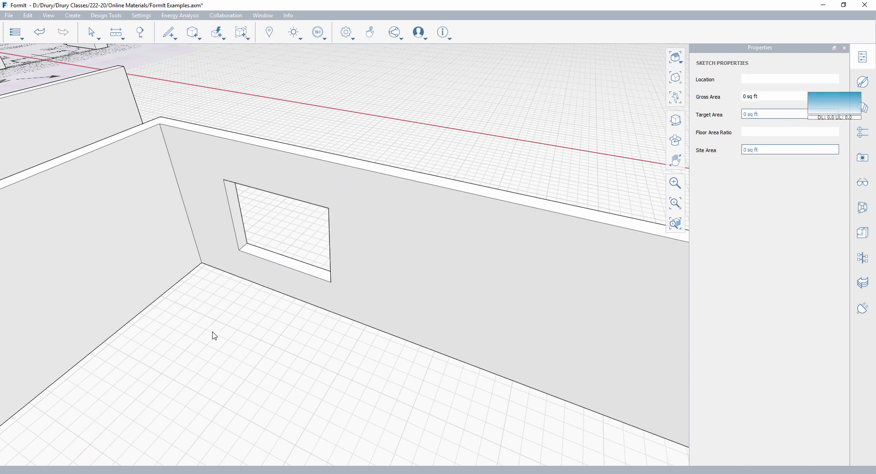
Draw a small rectangular window outline of about 12 sq ft near the free end of the adjoining 30' wall
scroll(212, 333, down, 3)
right_drag(234, 335, 305, 300)
mouse_move(307, 304)
middle_down()
mouse_move(259, 334)
mouse_move(348, 338)
mouse_move(340, 325)
mouse_move(229, 293)
mouse_move(395, 320)
mouse_move(381, 319)
middle_up()
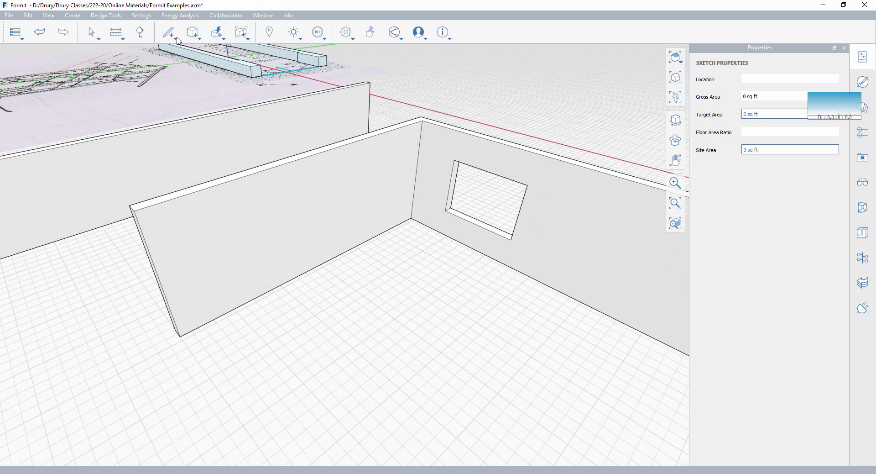
click(174, 54)
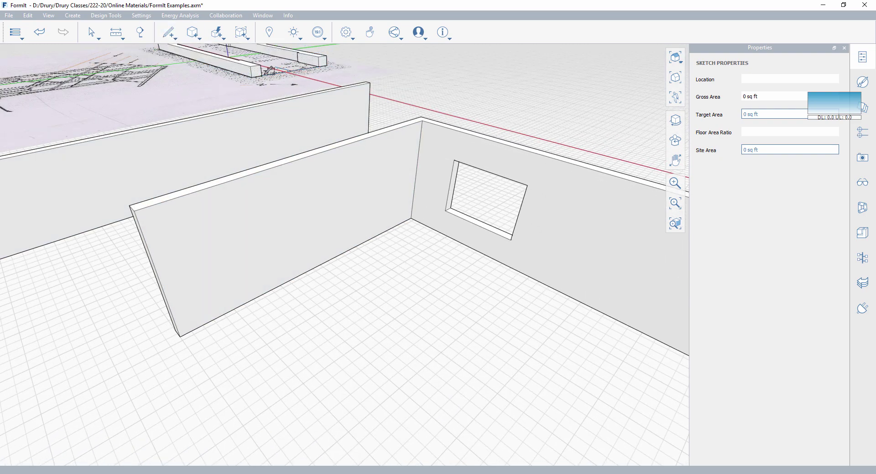
click(185, 239)
click(196, 280)
click(231, 266)
key(Escape)
middle_drag(273, 297, 259, 303)
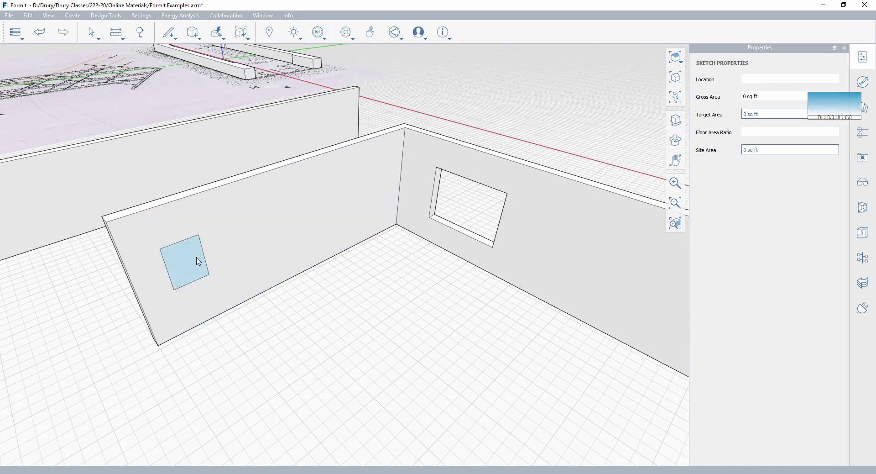
Array the small window face linearly along the wall with 5 copies over a total length of 21'
click(200, 270)
right_click(187, 263)
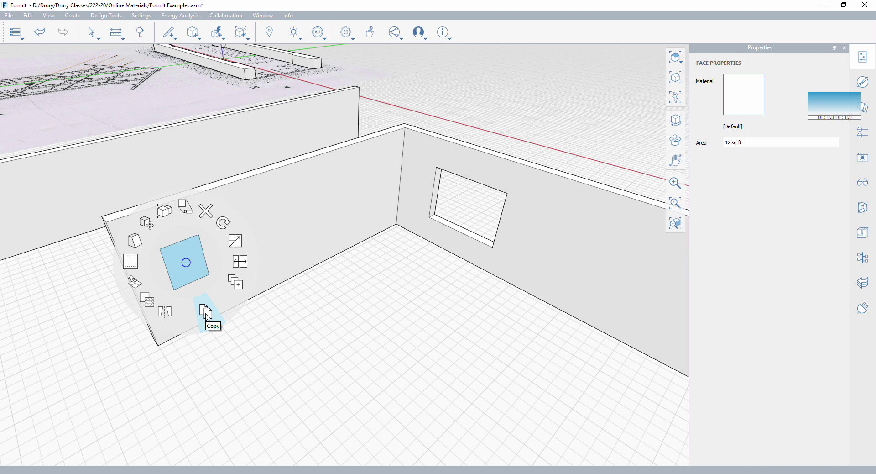
click(247, 37)
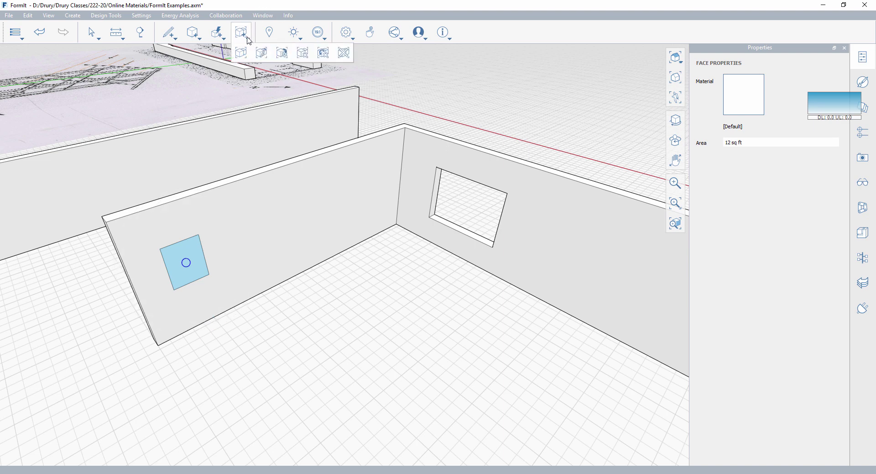
mouse_move(225, 37)
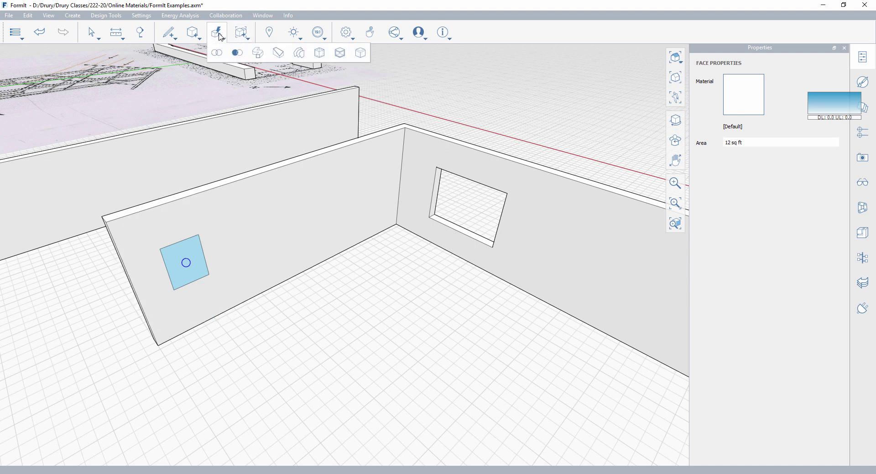
mouse_move(168, 37)
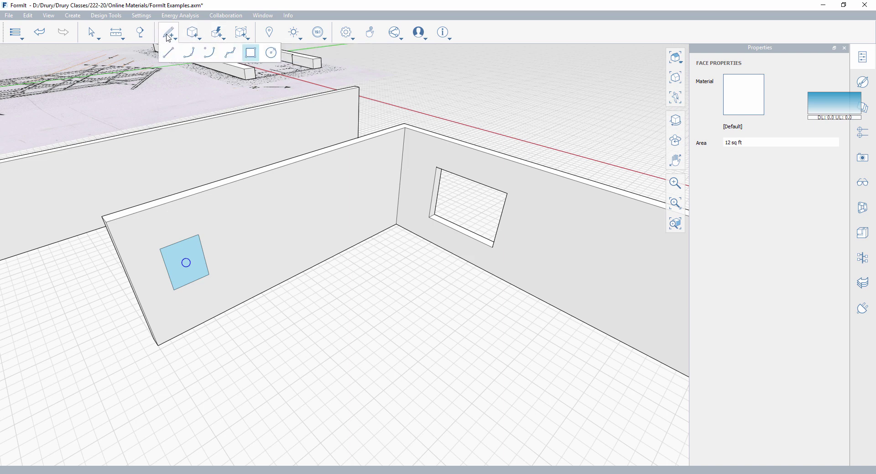
right_click(190, 264)
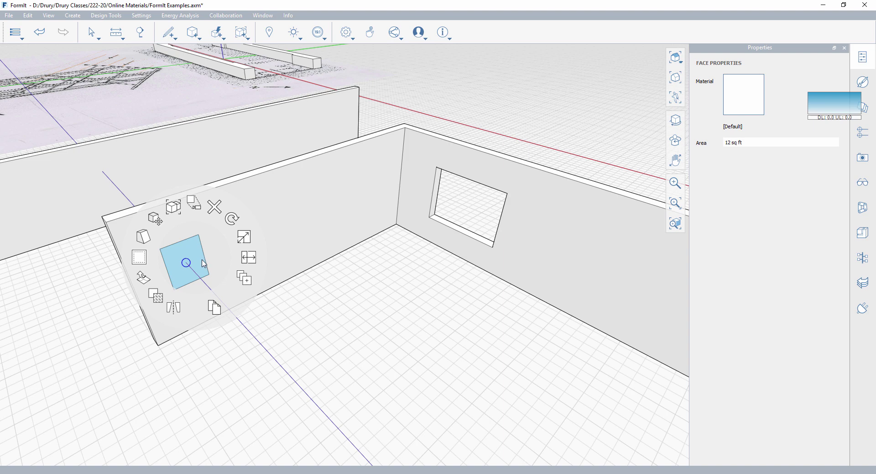
click(246, 280)
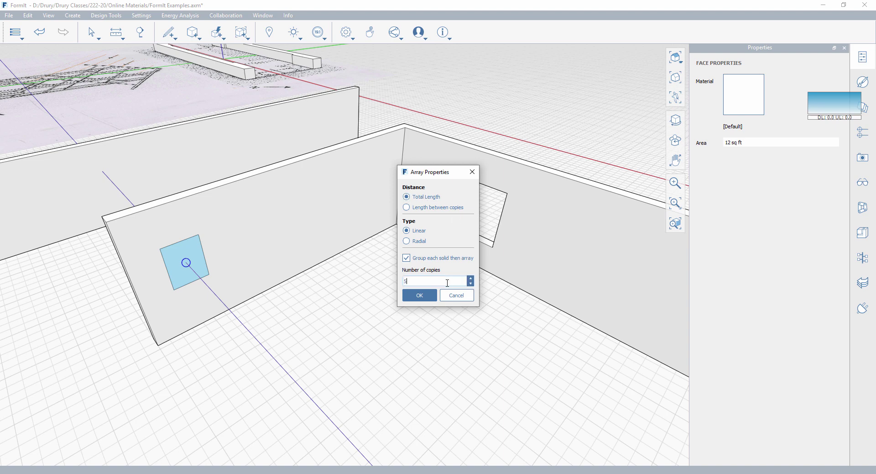
click(426, 299)
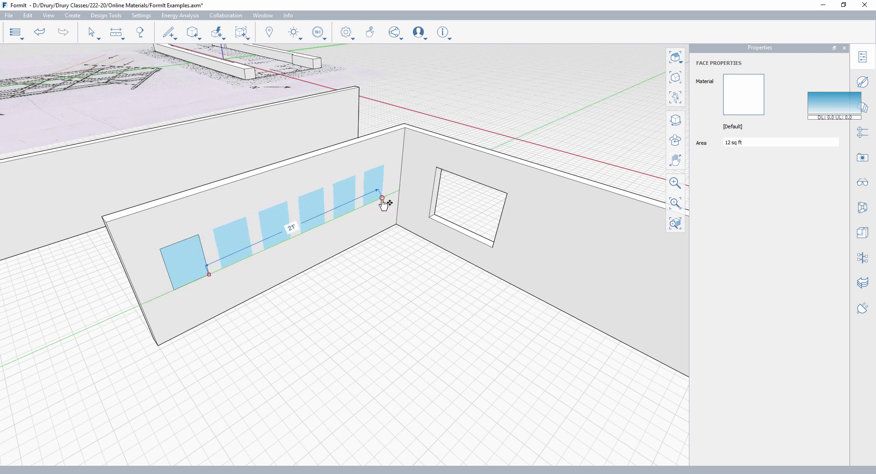
click(383, 200)
Select all six small window faces and push them through the wall to cut openings
click(368, 341)
middle_drag(339, 331, 382, 304)
drag(425, 221, 397, 228)
ctrl+click(391, 227)
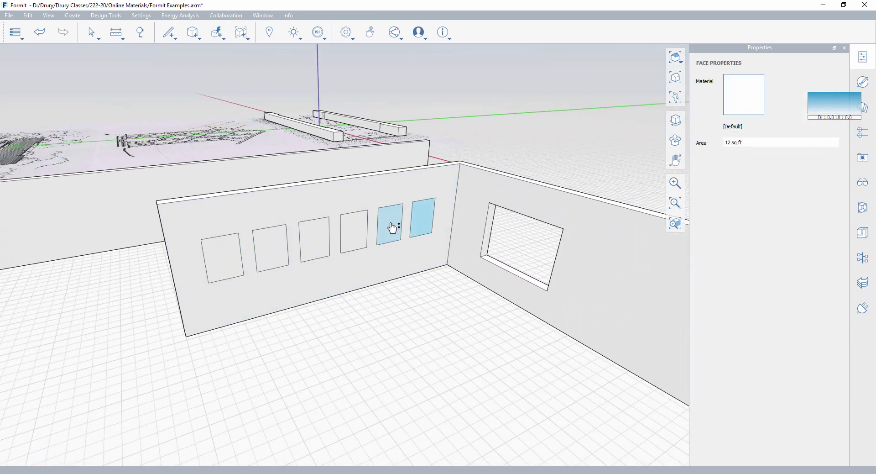
ctrl+click(353, 233)
ctrl+click(313, 242)
ctrl+click(276, 248)
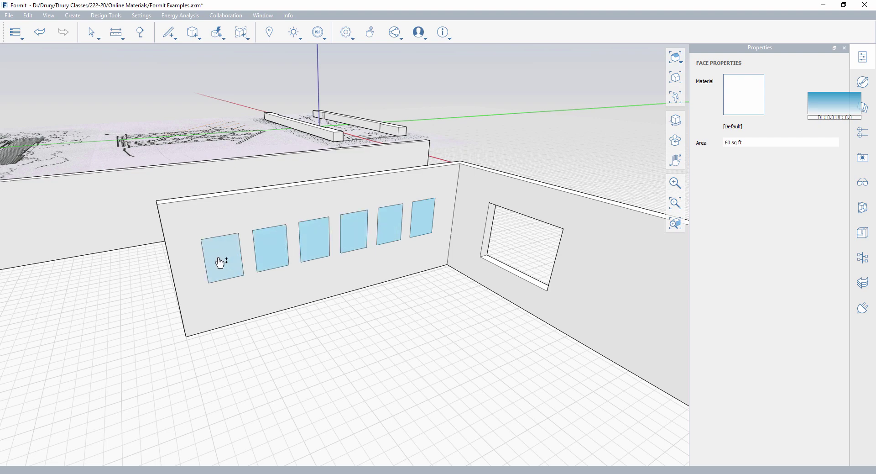
middle_drag(153, 246, 272, 300)
drag(272, 299, 232, 281)
click(205, 279)
right_click(141, 334)
click(145, 335)
With the Line tool, draw a 7' high door outline on the end wall, starting 4' along its base from the outer corner
scroll(144, 336, down, 3)
mouse_move(379, 375)
middle_down()
mouse_move(380, 327)
mouse_move(252, 296)
mouse_move(240, 310)
mouse_move(303, 355)
mouse_move(373, 357)
mouse_move(330, 301)
mouse_move(340, 321)
mouse_move(480, 292)
mouse_move(524, 297)
mouse_move(443, 342)
mouse_move(323, 345)
mouse_move(253, 334)
mouse_move(423, 331)
mouse_move(532, 284)
mouse_move(249, 358)
mouse_move(301, 364)
mouse_move(397, 337)
mouse_move(369, 351)
mouse_move(389, 312)
middle_up()
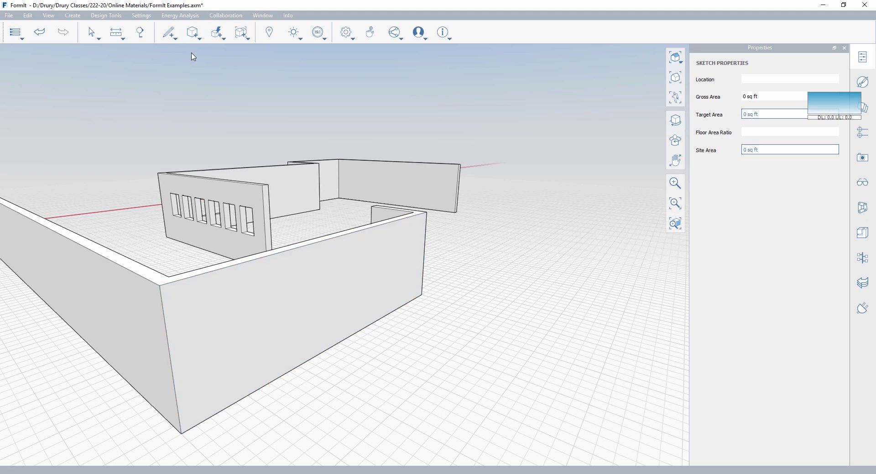
click(174, 42)
click(170, 53)
click(182, 432)
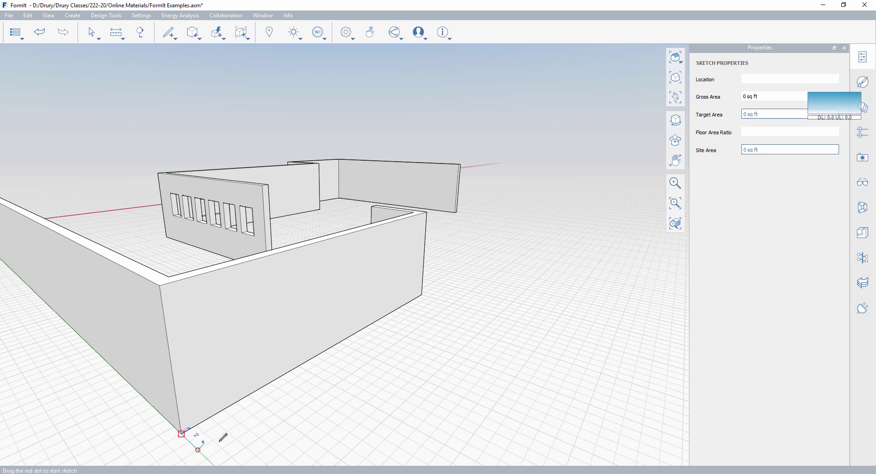
click(236, 402)
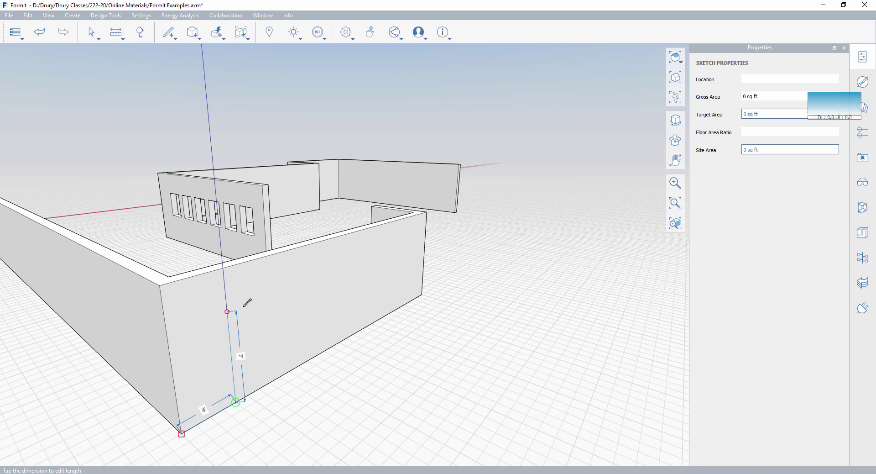
click(227, 311)
click(264, 298)
click(269, 382)
key(Escape)
Try to delete the base edge between the wall's outer corner and the door outline, and undo the deletion
middle_drag(263, 421, 126, 324)
click(231, 357)
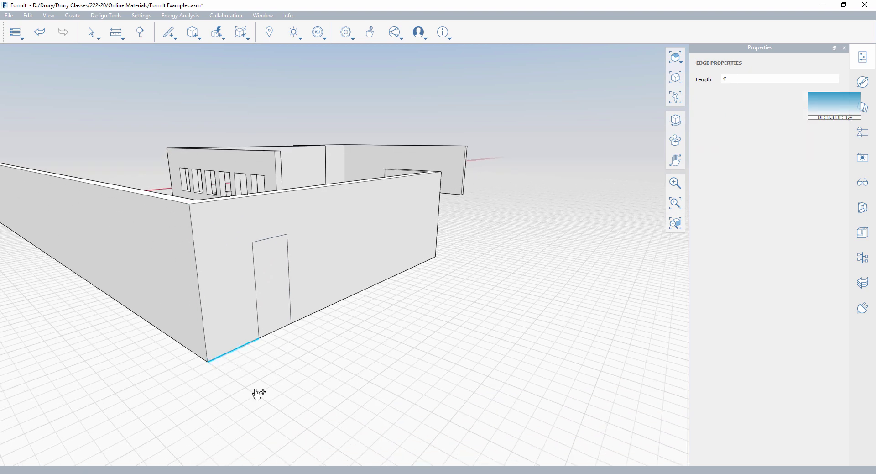
key(Delete)
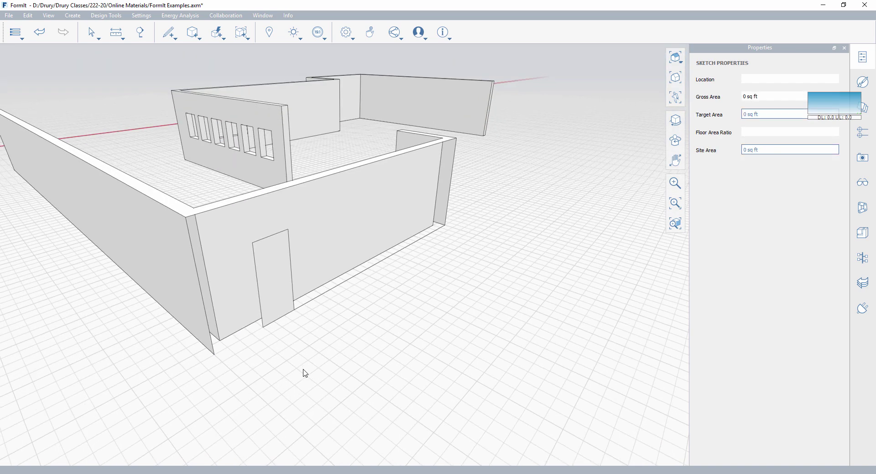
key(ctrl+z)
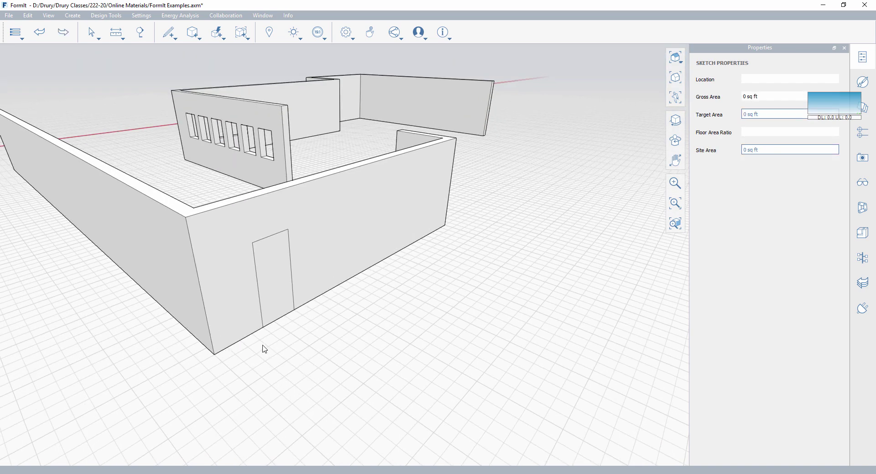
Redraw the missing base edge from the door outline's lower corner to the wall's outer corner to close the end wall's face
scroll(264, 348, up, 3)
drag(246, 336, 247, 338)
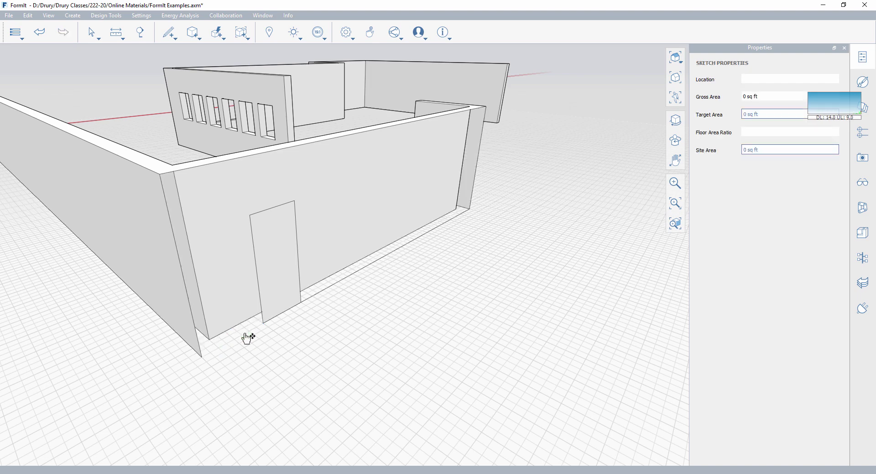
scroll(406, 260, up, 3)
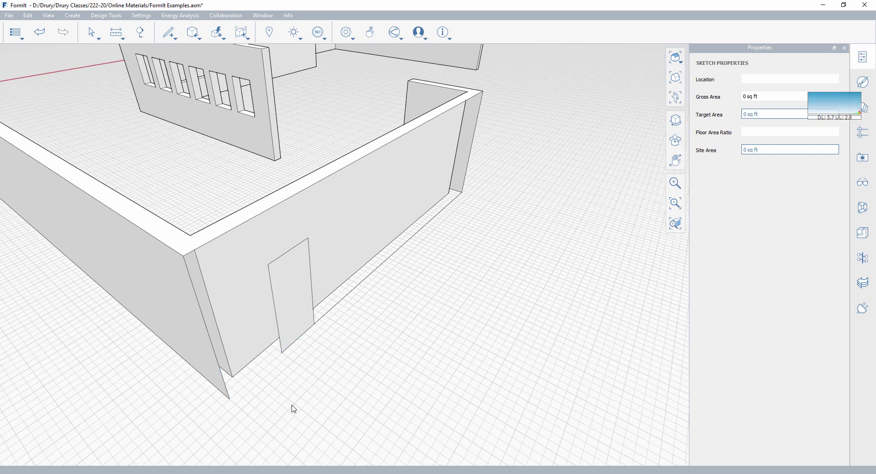
click(282, 352)
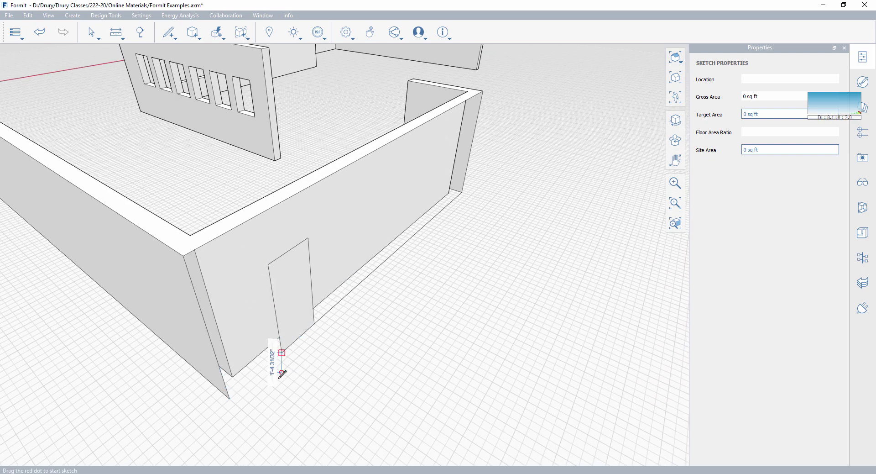
click(230, 399)
key(Escape)
right_drag(164, 415, 159, 390)
middle_drag(427, 329, 502, 368)
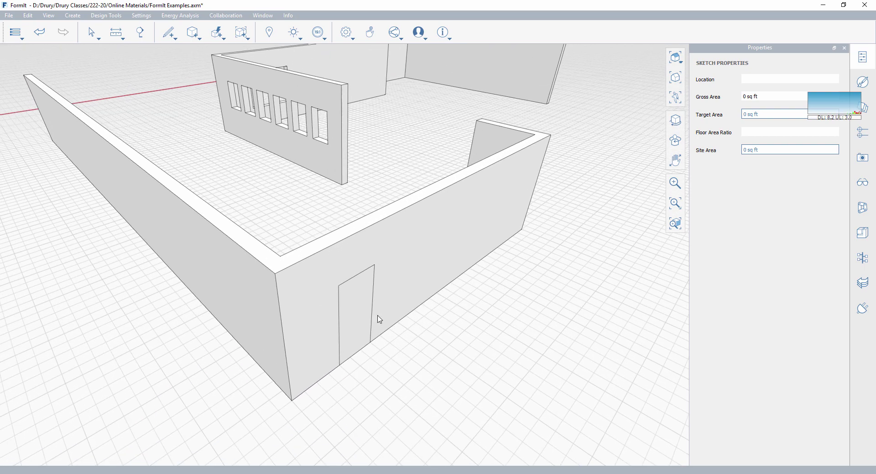
Push the door face through the full thickness of the end wall to cut the door opening
click(362, 294)
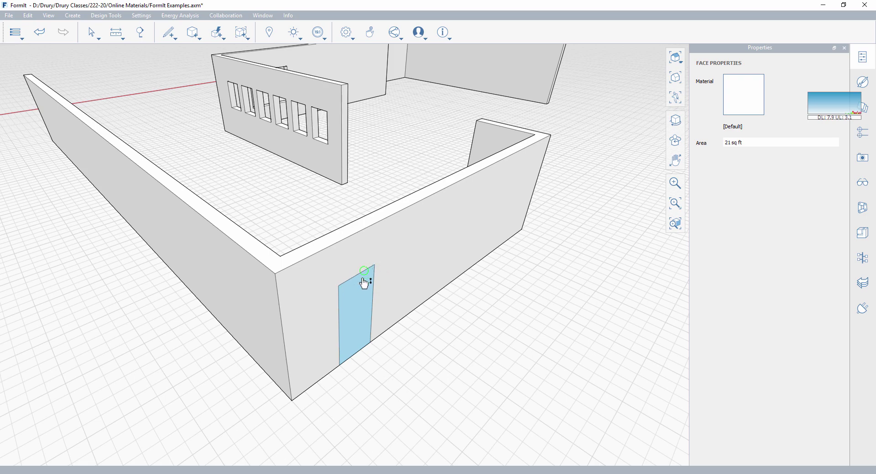
mouse_move(366, 284)
mouse_down()
mouse_move(287, 217)
mouse_move(293, 240)
mouse_up()
scroll(483, 352, down, 4)
middle_drag(484, 352, 468, 297)
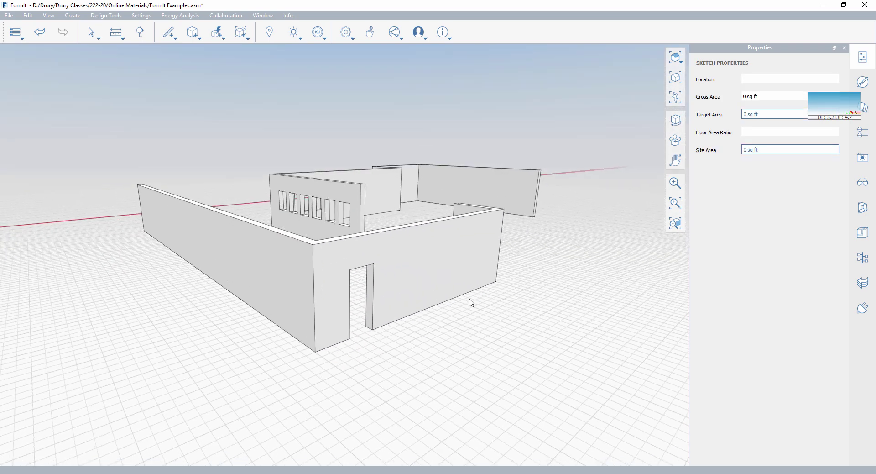
mouse_move(467, 294)
right_down()
mouse_move(415, 223)
mouse_move(353, 276)
mouse_move(311, 346)
right_up()
scroll(312, 349, down, 4)
middle_drag(312, 349, 530, 349)
mouse_move(454, 232)
middle_down()
mouse_move(448, 217)
mouse_move(434, 230)
mouse_move(455, 229)
middle_up()
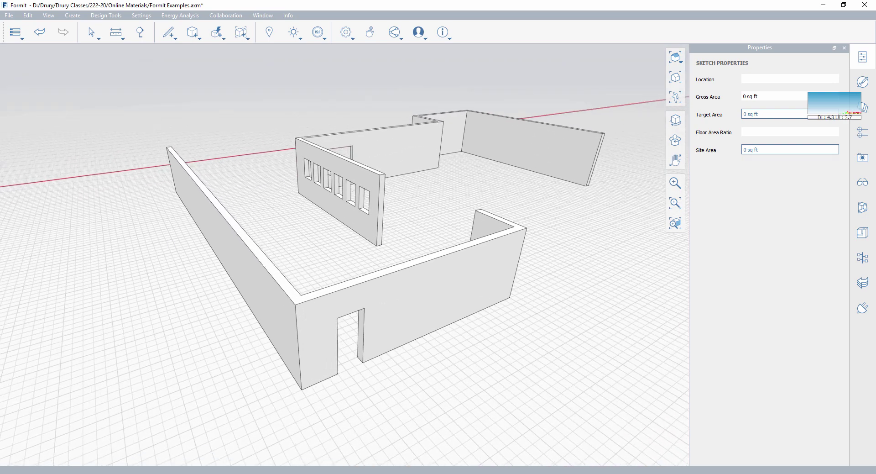